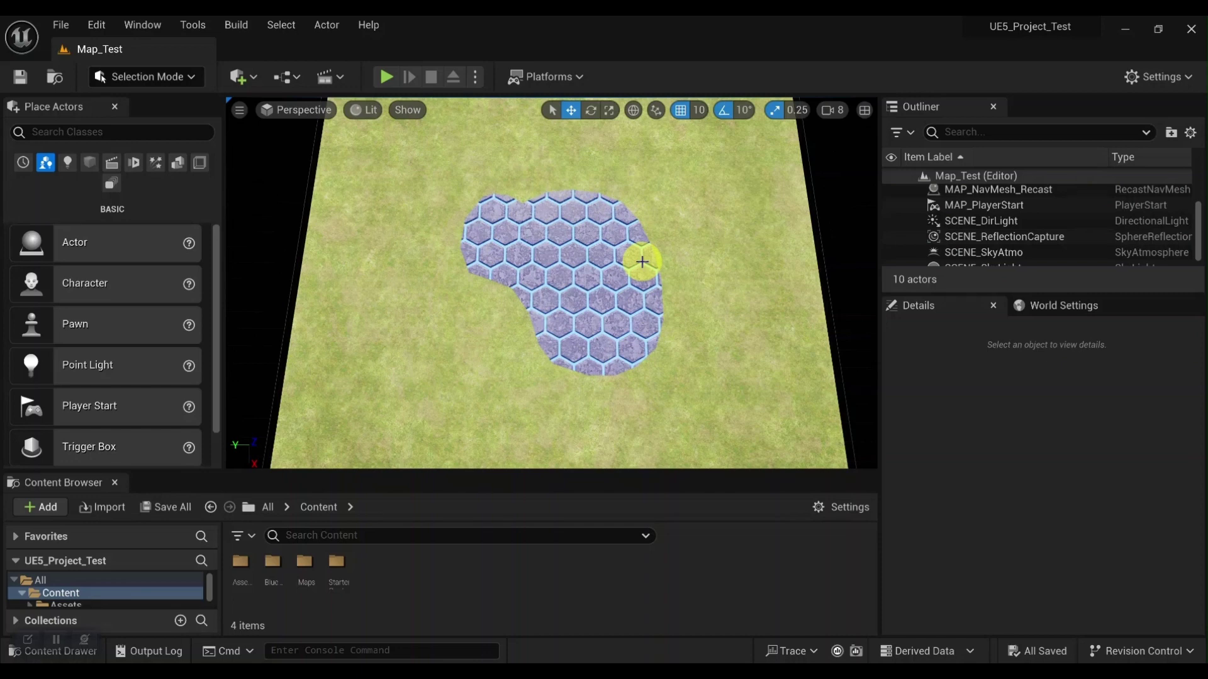
Step: Enter Brush Editing mode with the Pen tool and an Extrude Depth of 100
click(172, 77)
key(Escape)
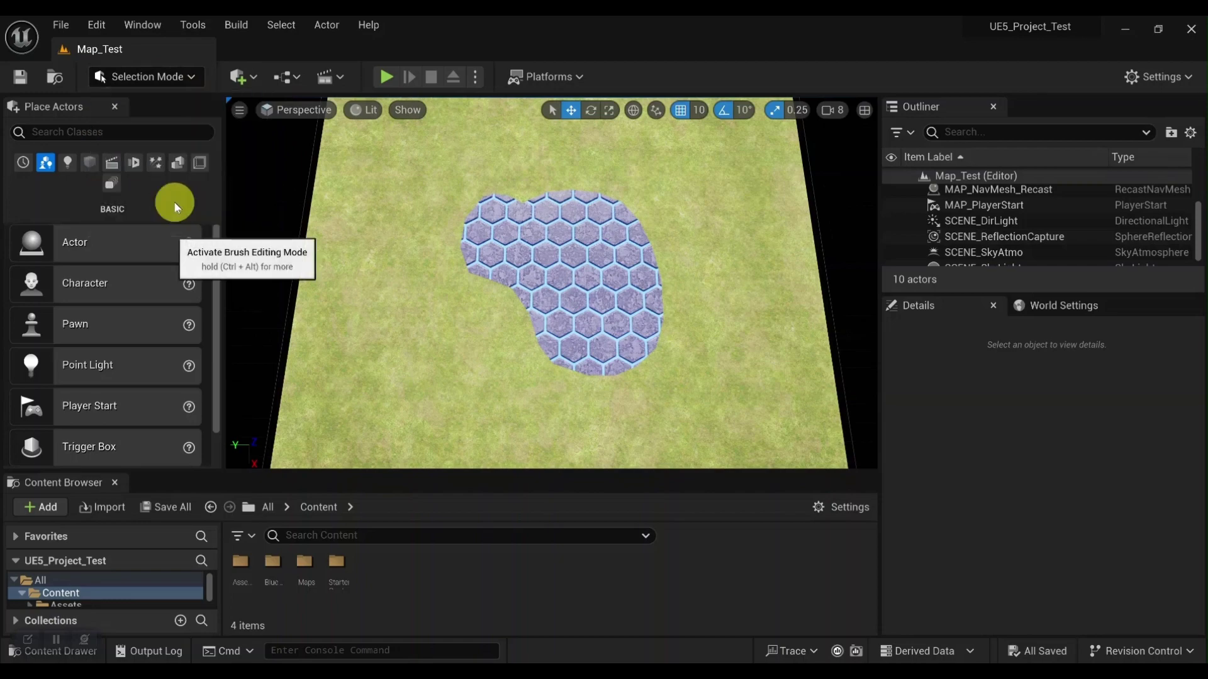
click(29, 183)
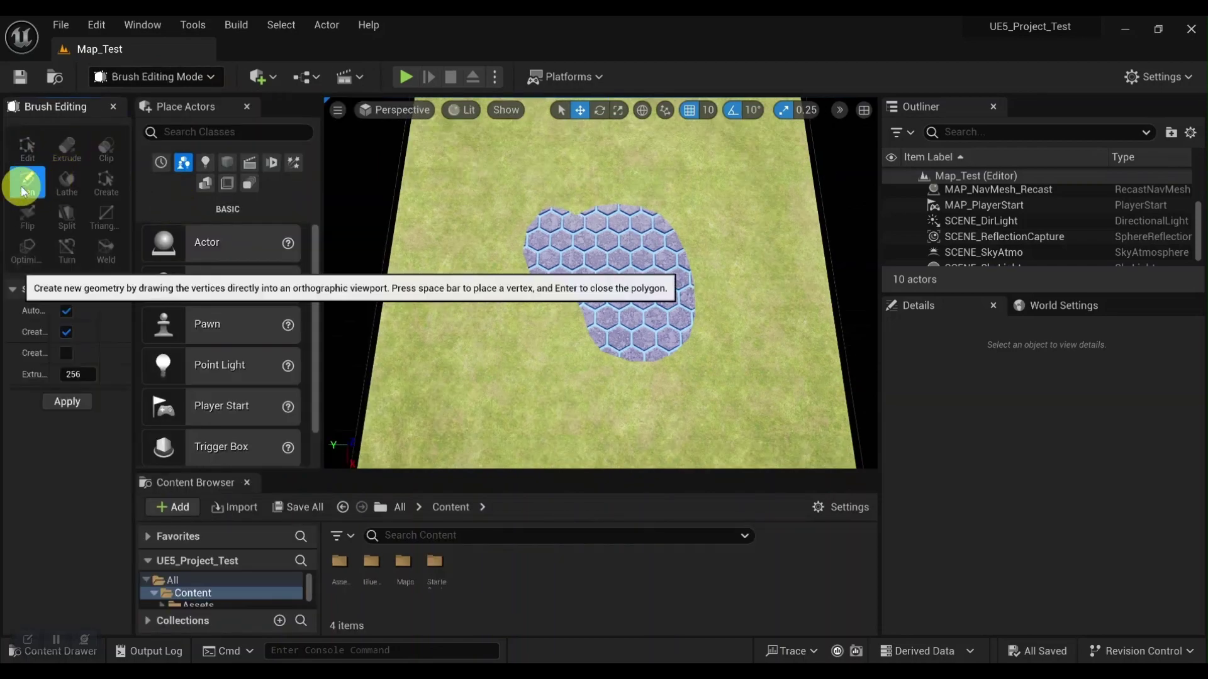
click(74, 374)
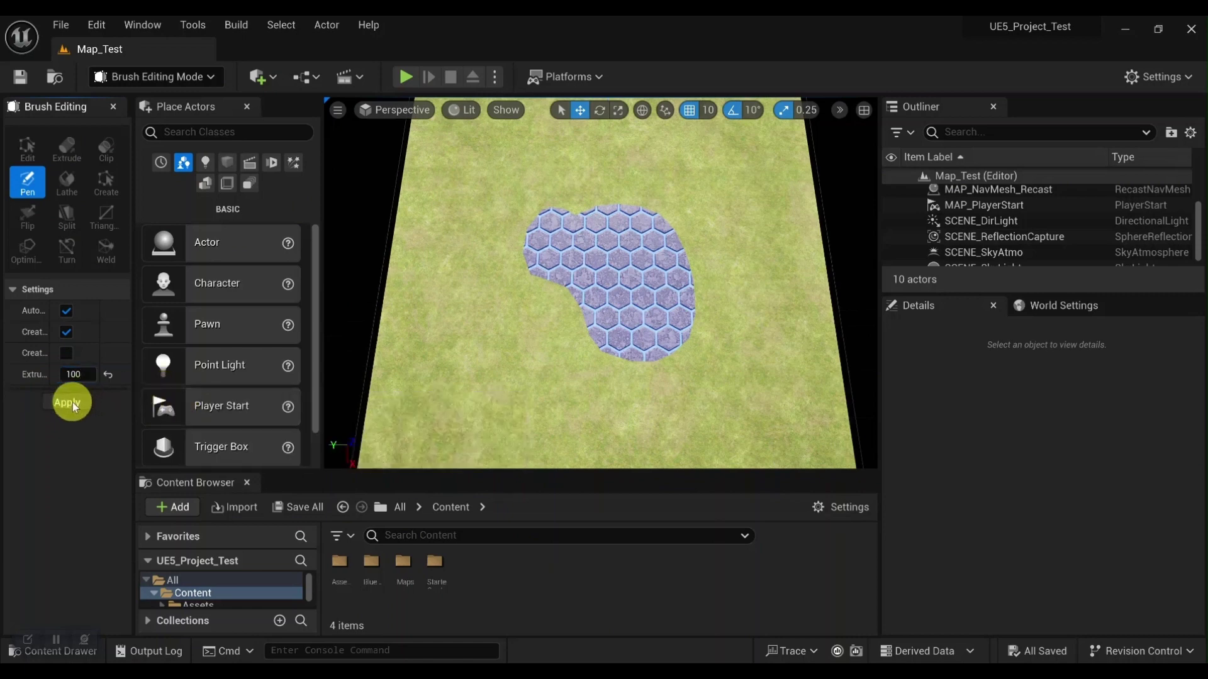
click(388, 111)
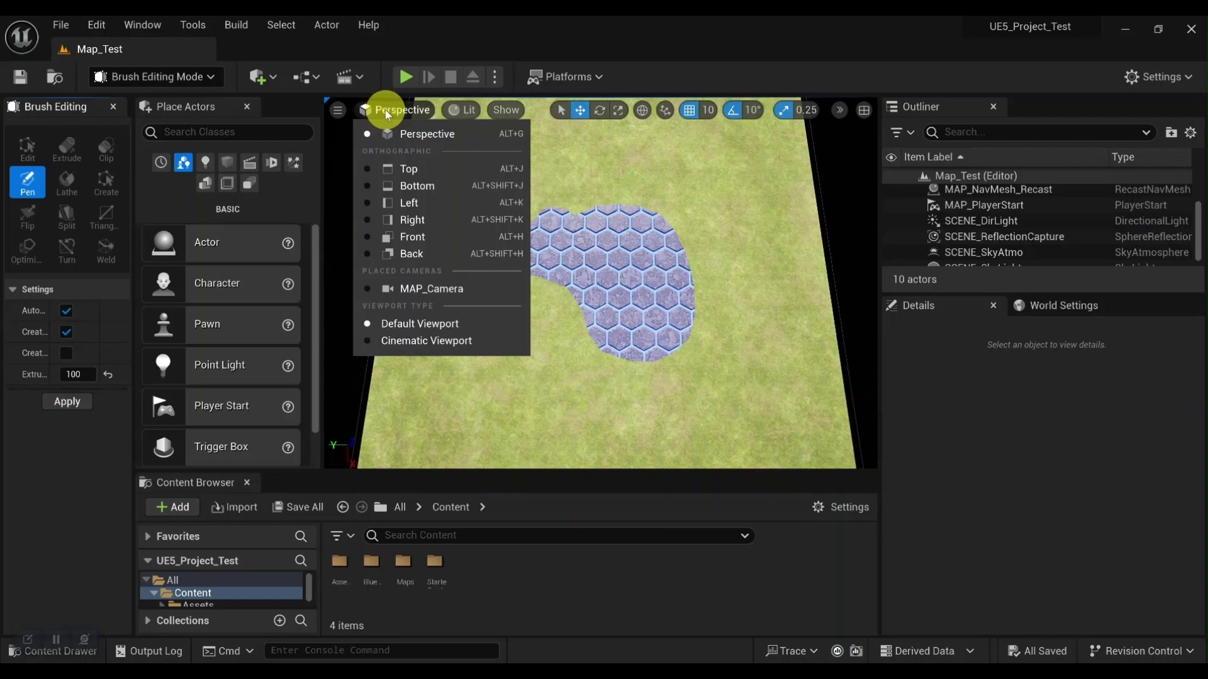
Step: In Top view, place Pen points along the hex patch's left and lower edges
click(402, 169)
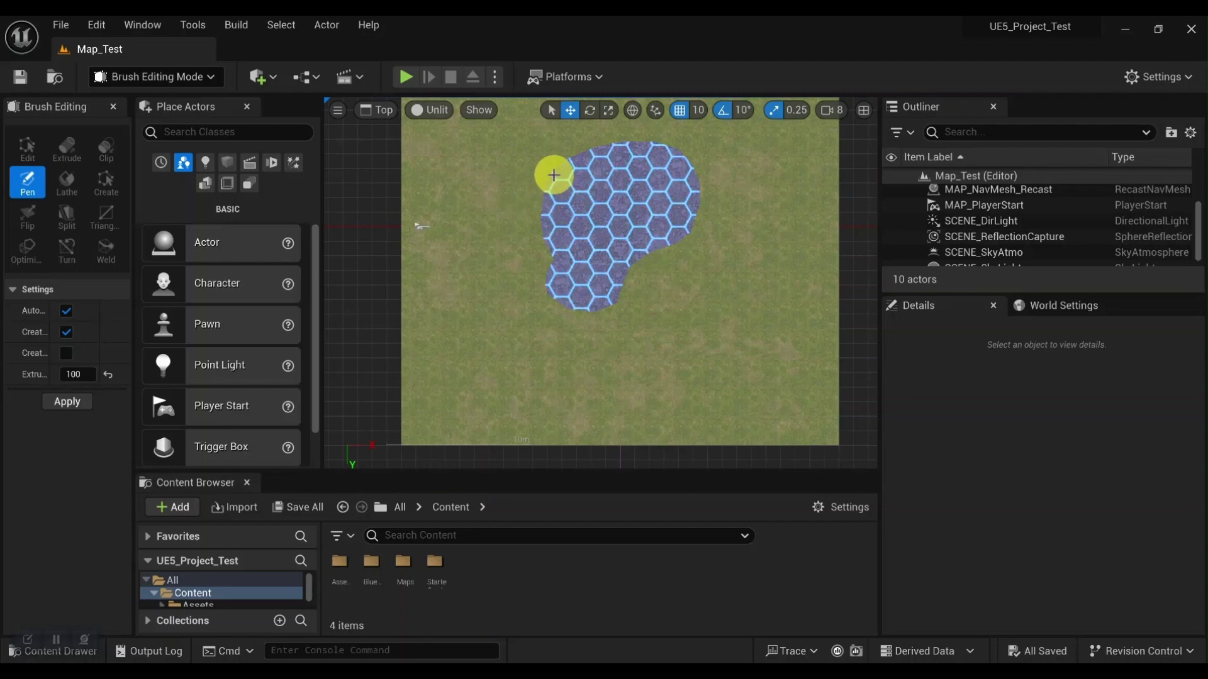
click(553, 174)
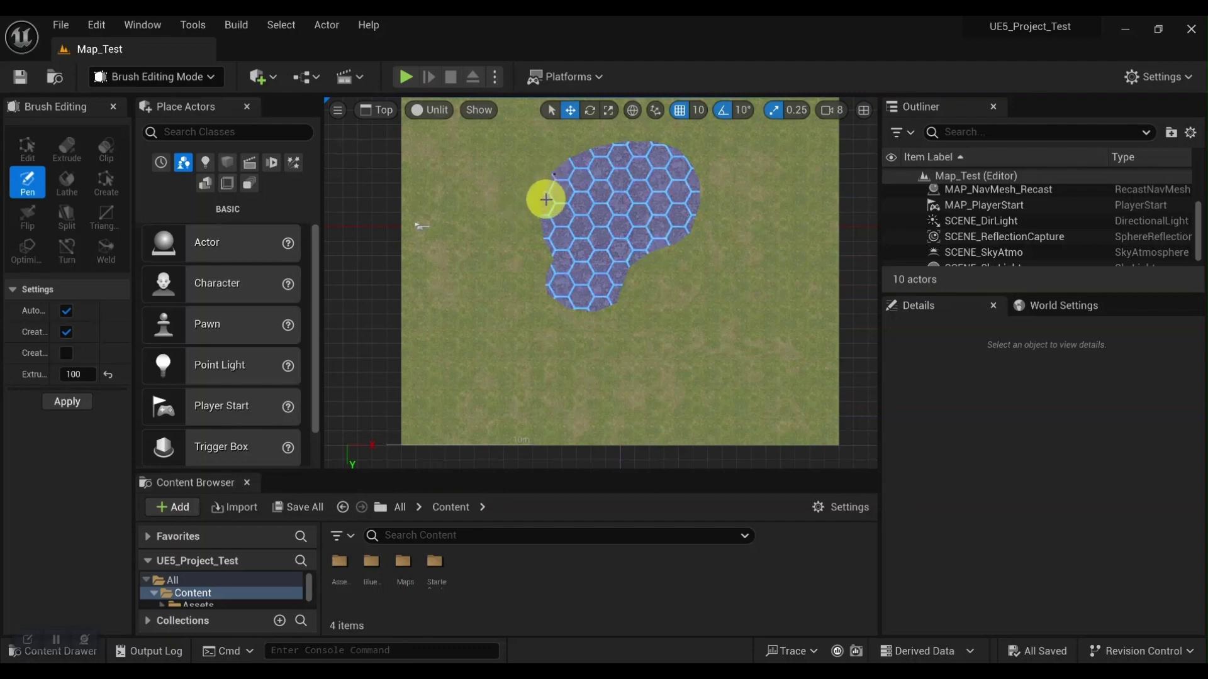
click(544, 215)
click(552, 254)
click(561, 301)
click(586, 310)
click(626, 266)
click(647, 252)
click(668, 245)
Step: Trace the patch's right side and top, then close the outline into a new brush
click(694, 214)
click(698, 190)
click(693, 169)
click(678, 152)
click(662, 144)
click(641, 142)
click(619, 142)
click(595, 148)
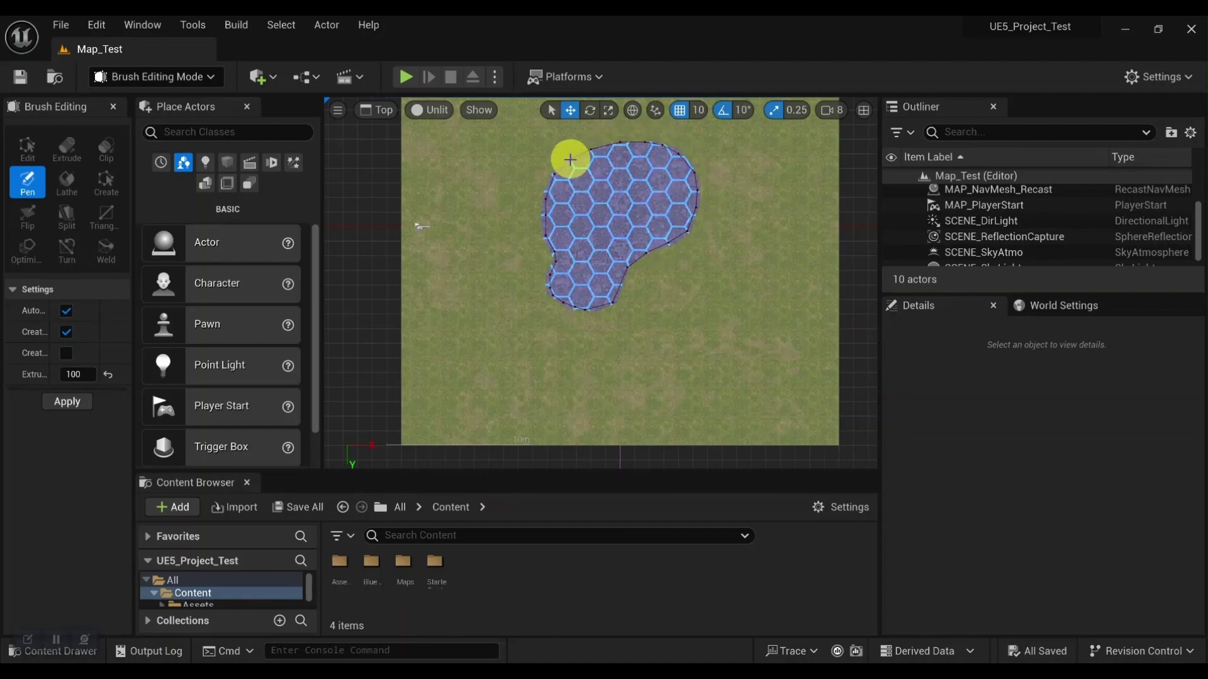
click(570, 160)
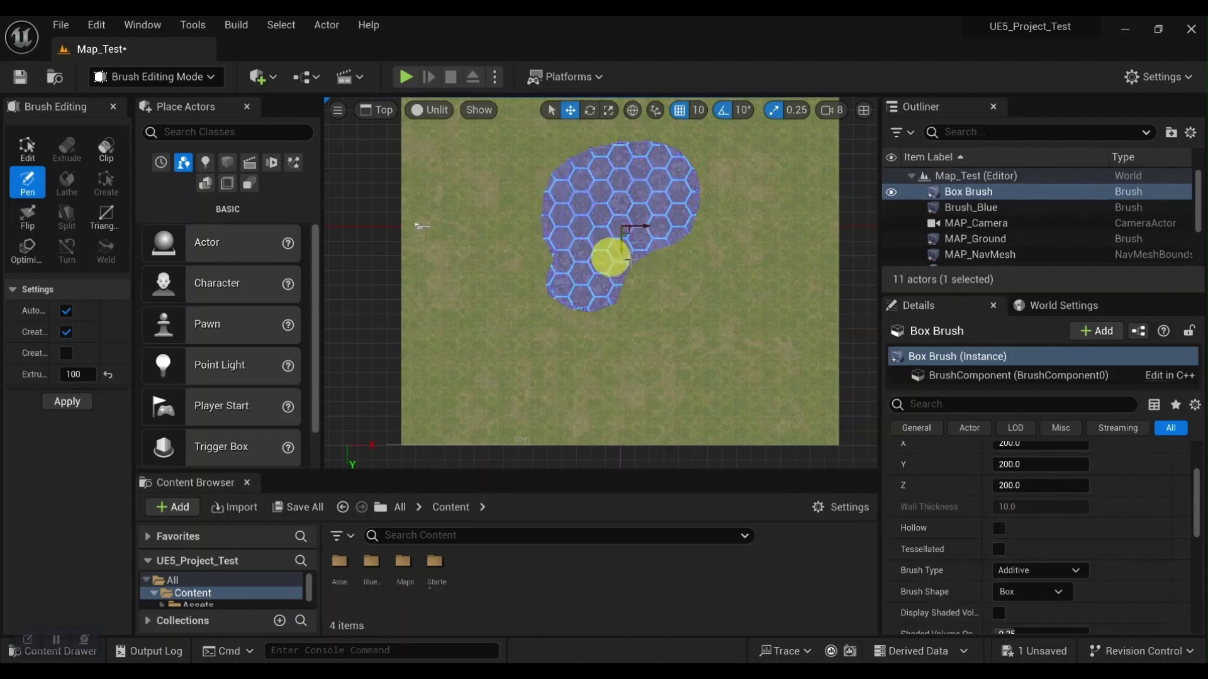
Step: Optimize the traced brush, then return to Selection mode and the Perspective viewport
click(25, 255)
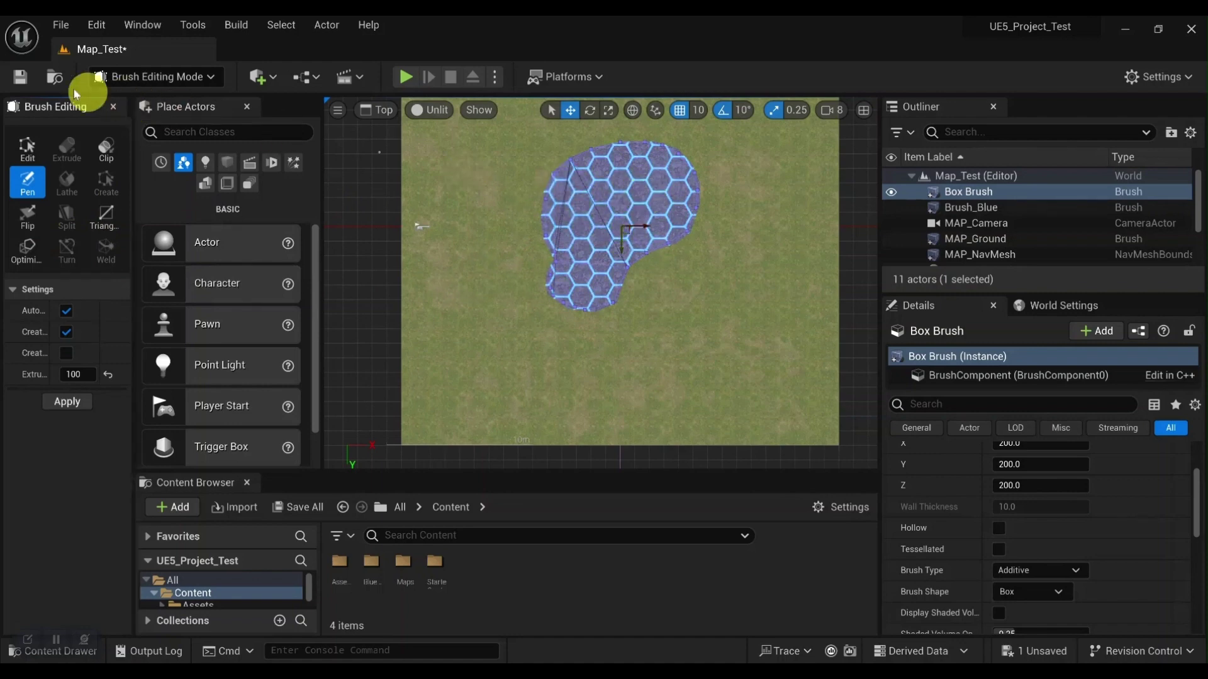
click(146, 77)
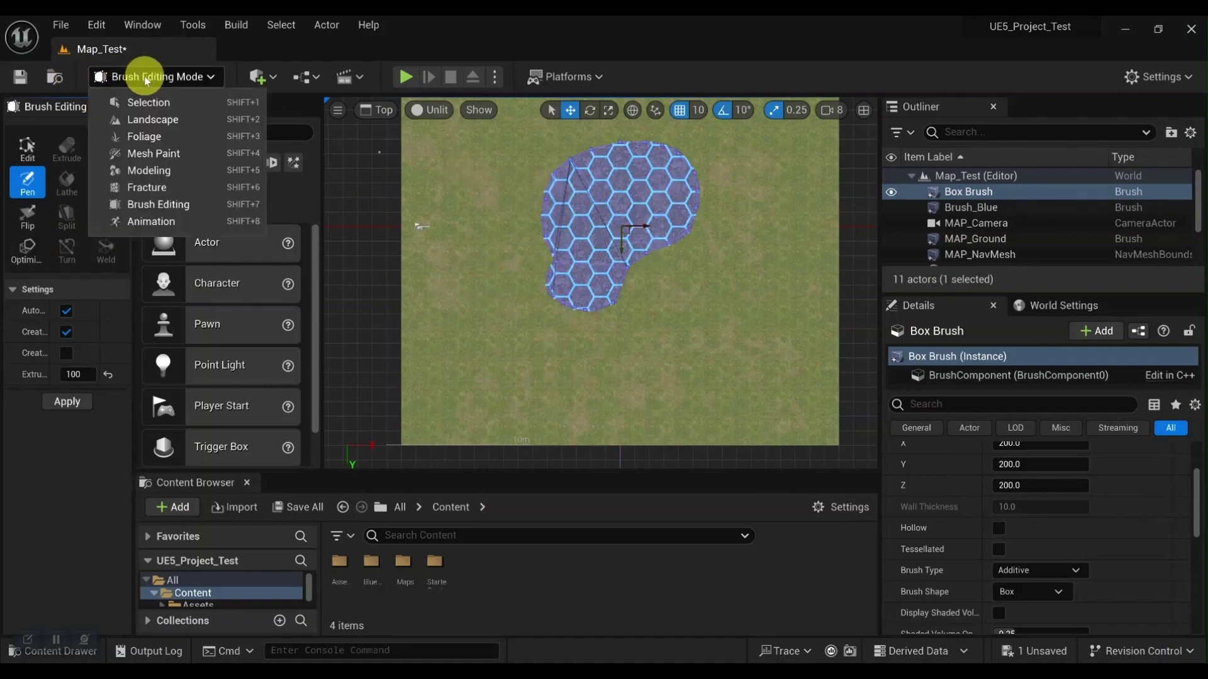
click(143, 98)
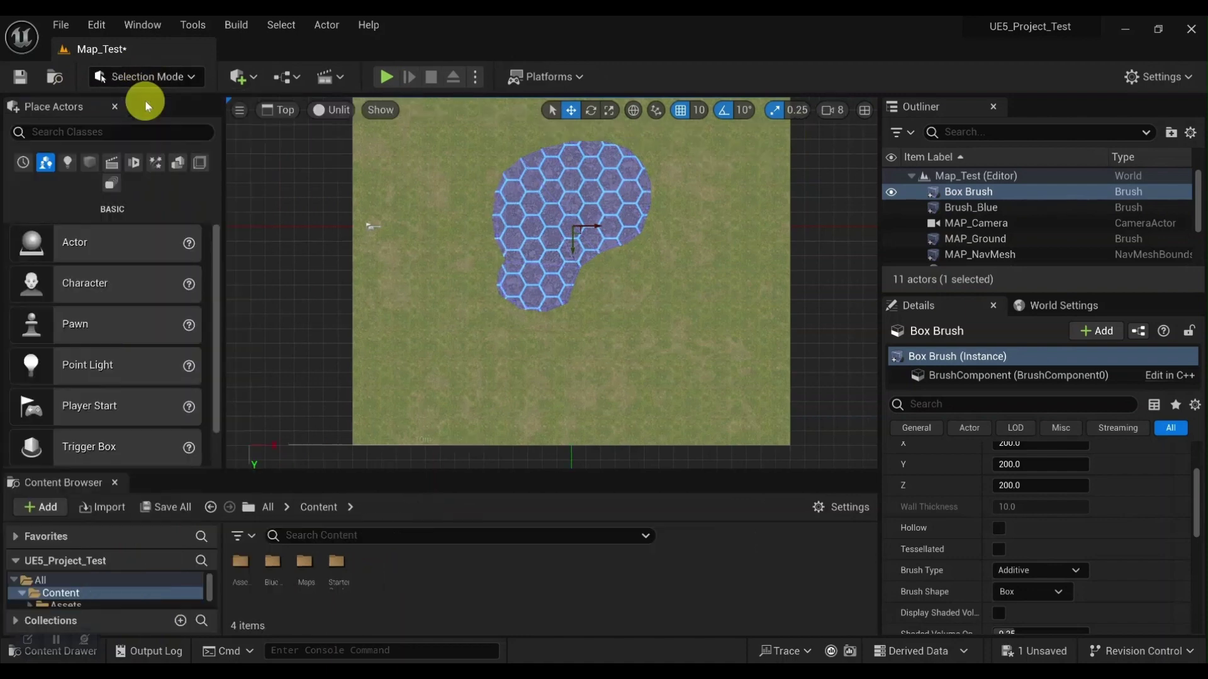
click(275, 112)
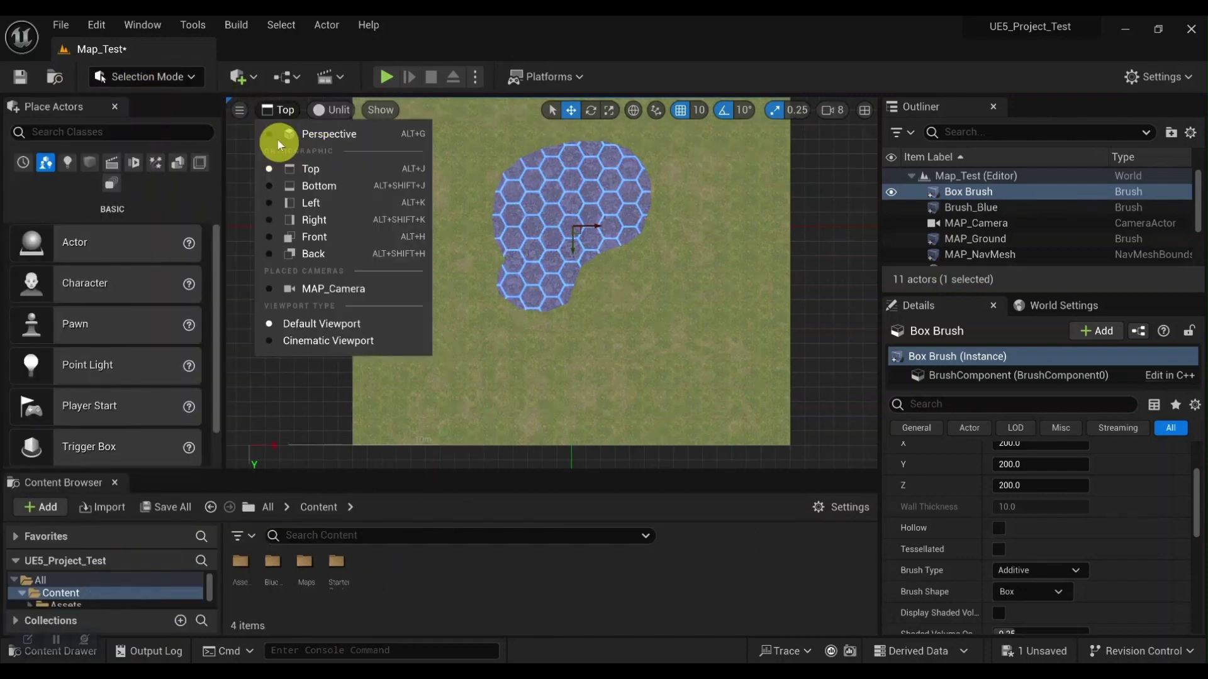
click(325, 138)
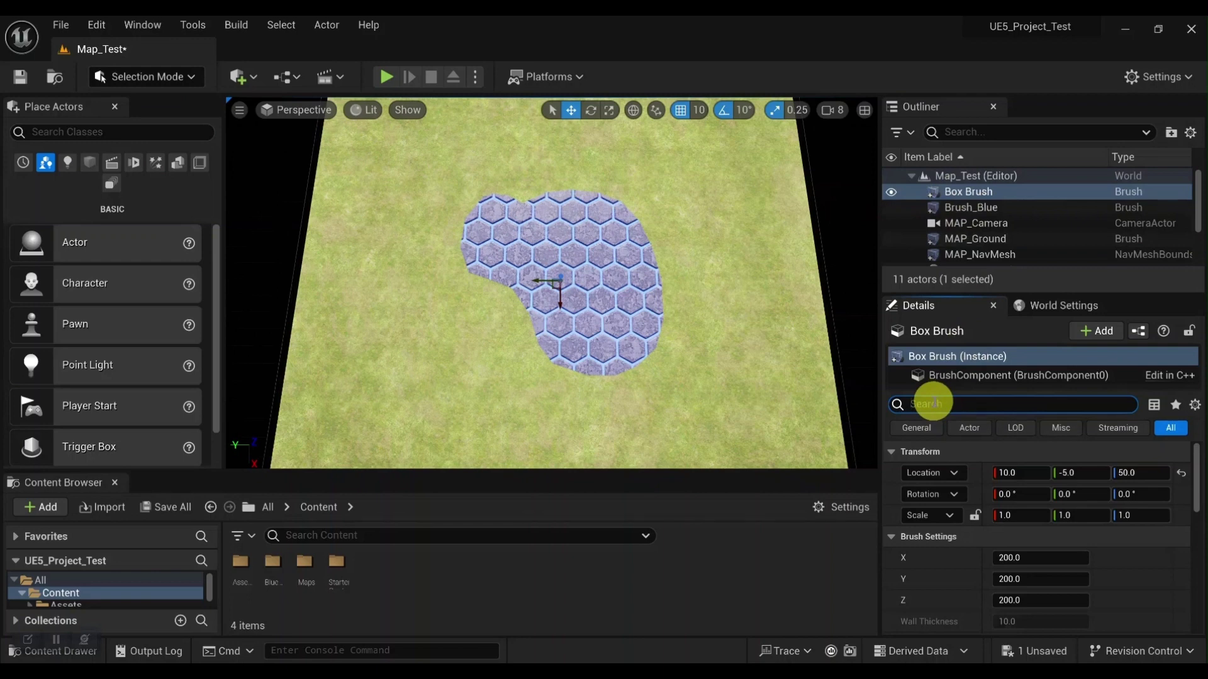
Step: Convert the Box Brush to a NavModifierVolume via Convert Actor and raise it slightly
text(vert)
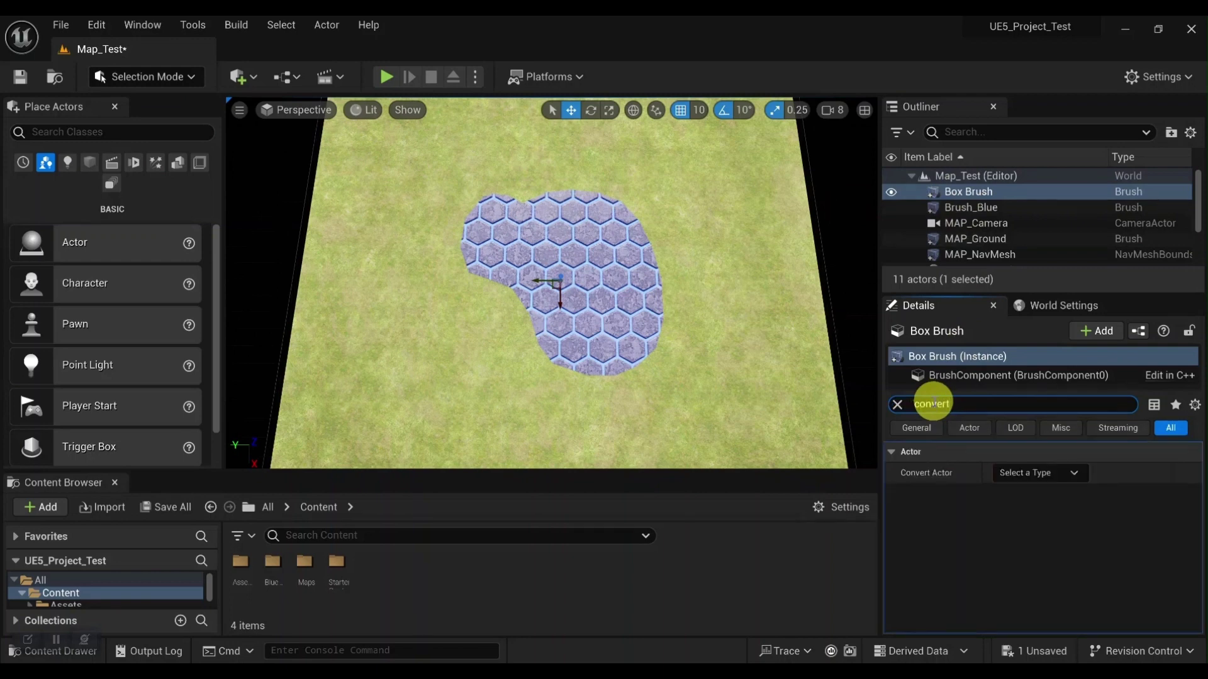
click(1045, 478)
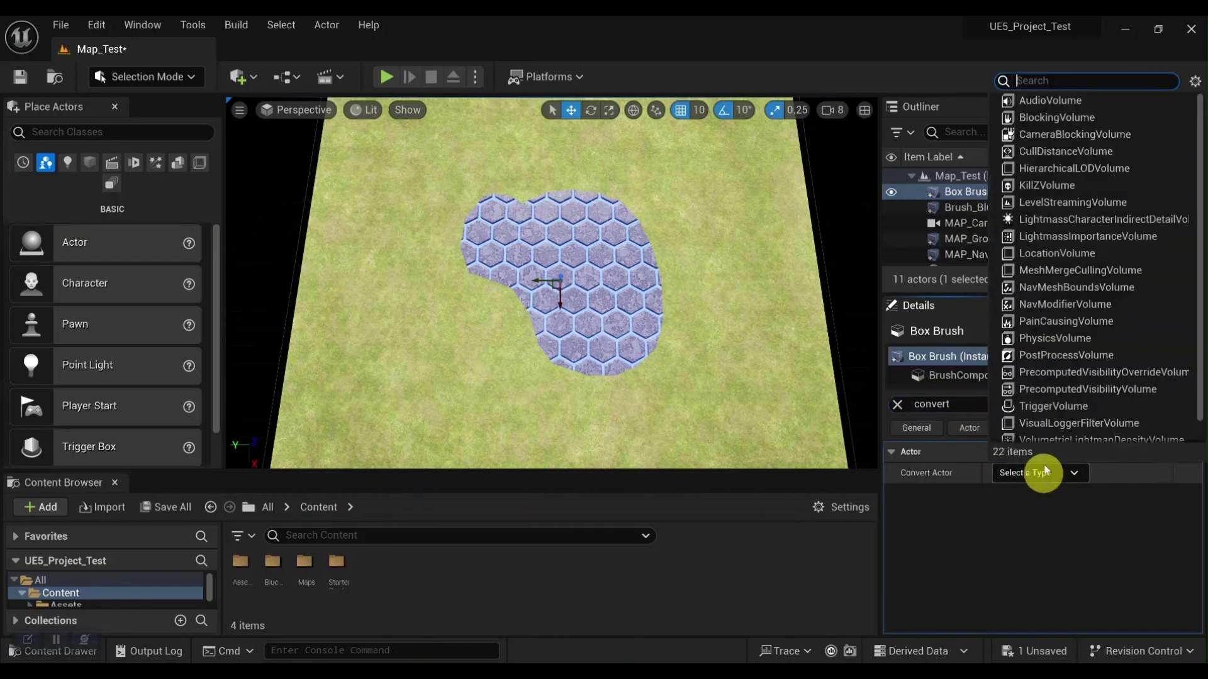
click(1054, 307)
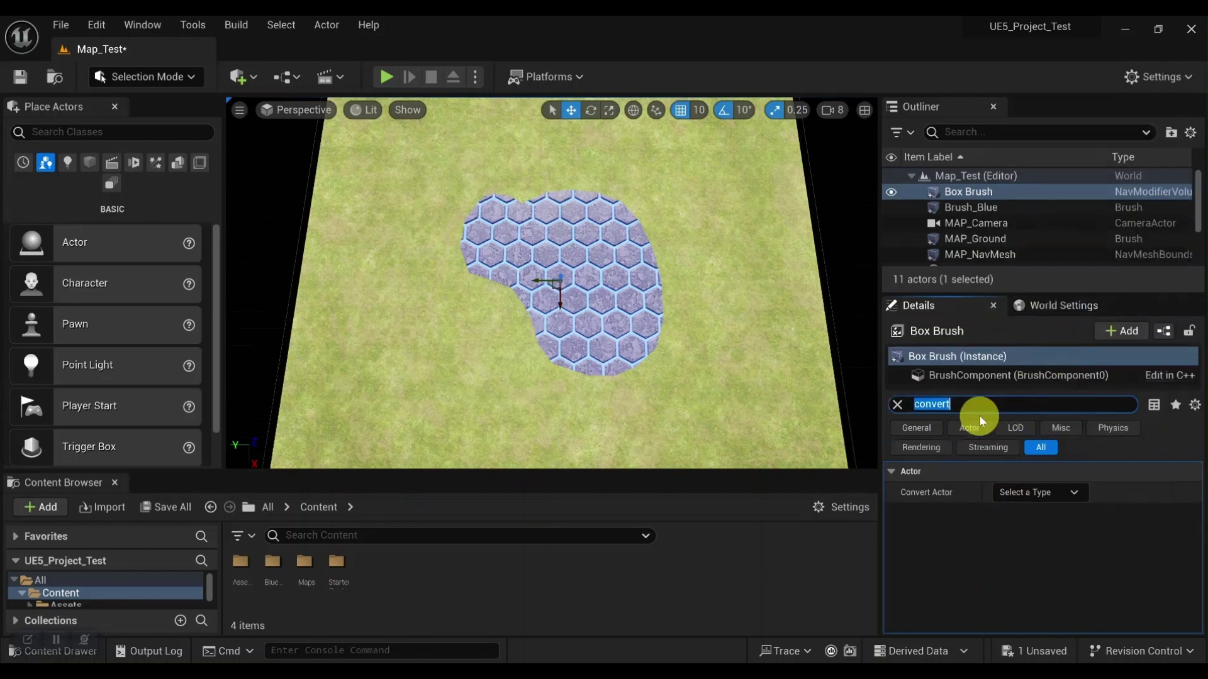
key(BackSpace)
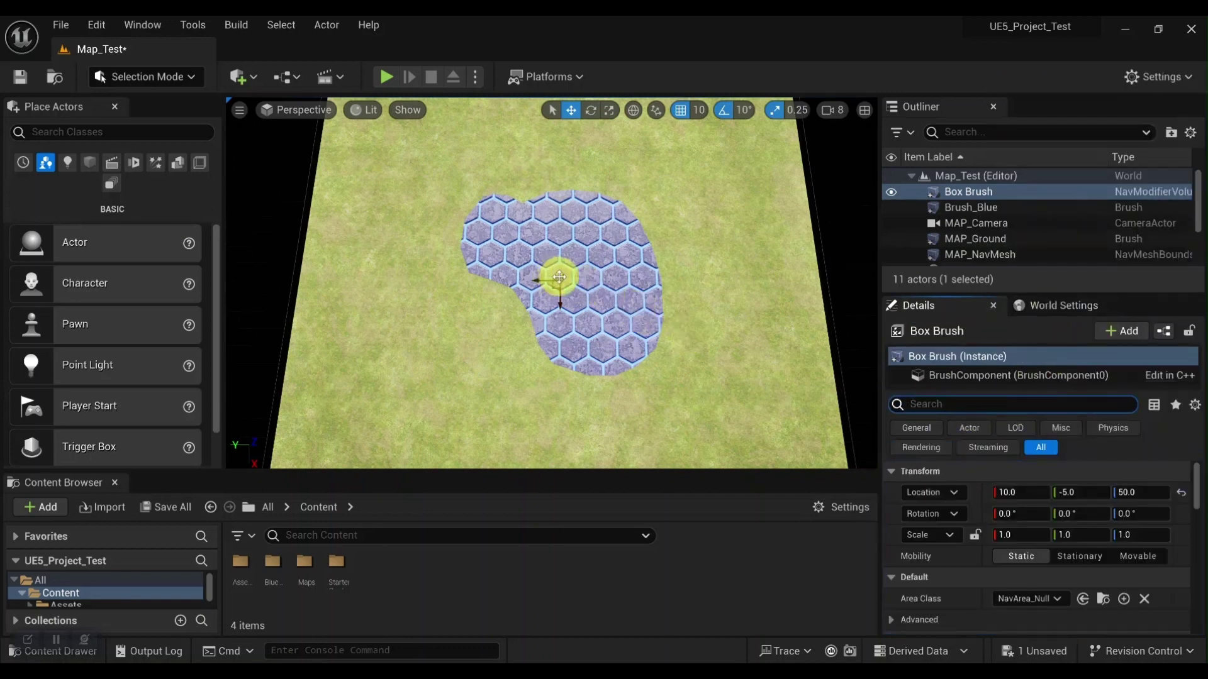
drag(559, 277, 560, 275)
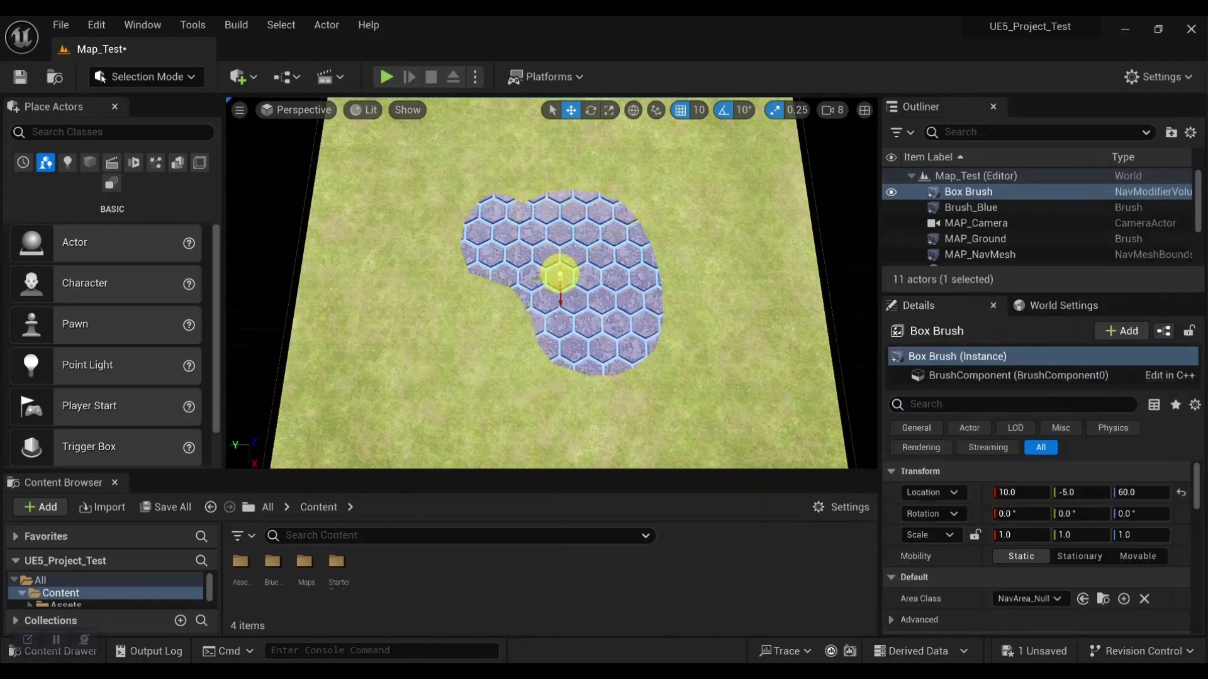
Step: Check the MAP_Ground actor, then reselect the Box Brush volume and open its Area Class list
click(742, 354)
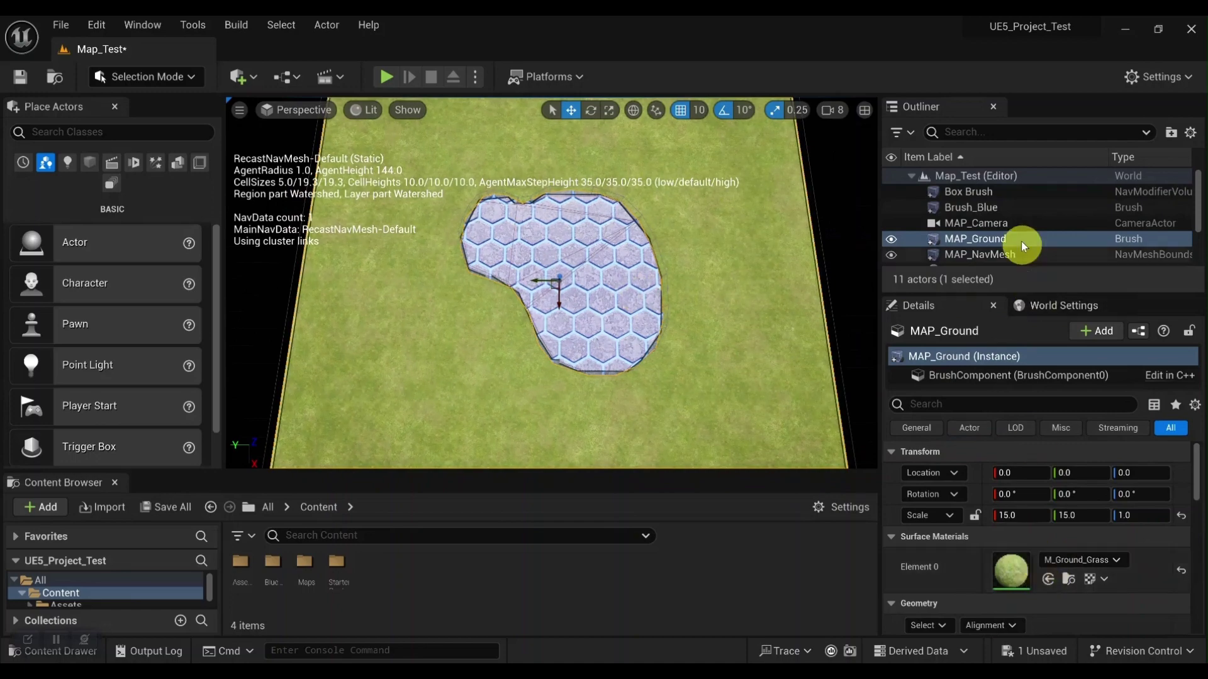
click(987, 192)
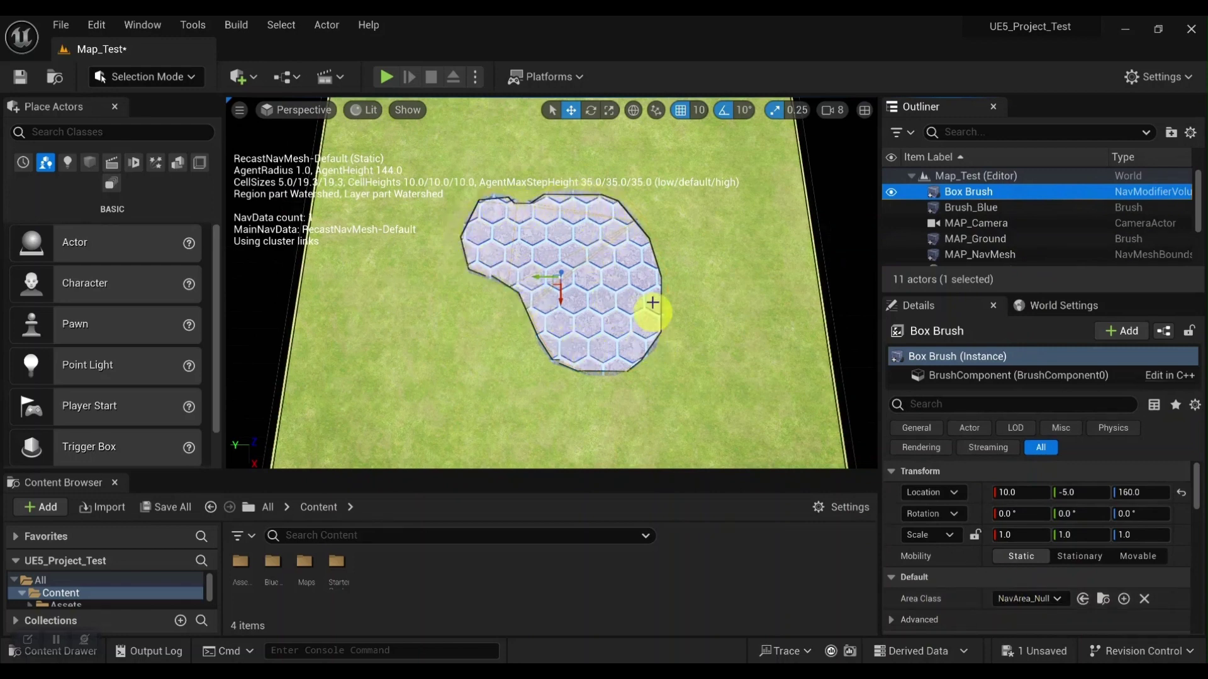
click(1016, 598)
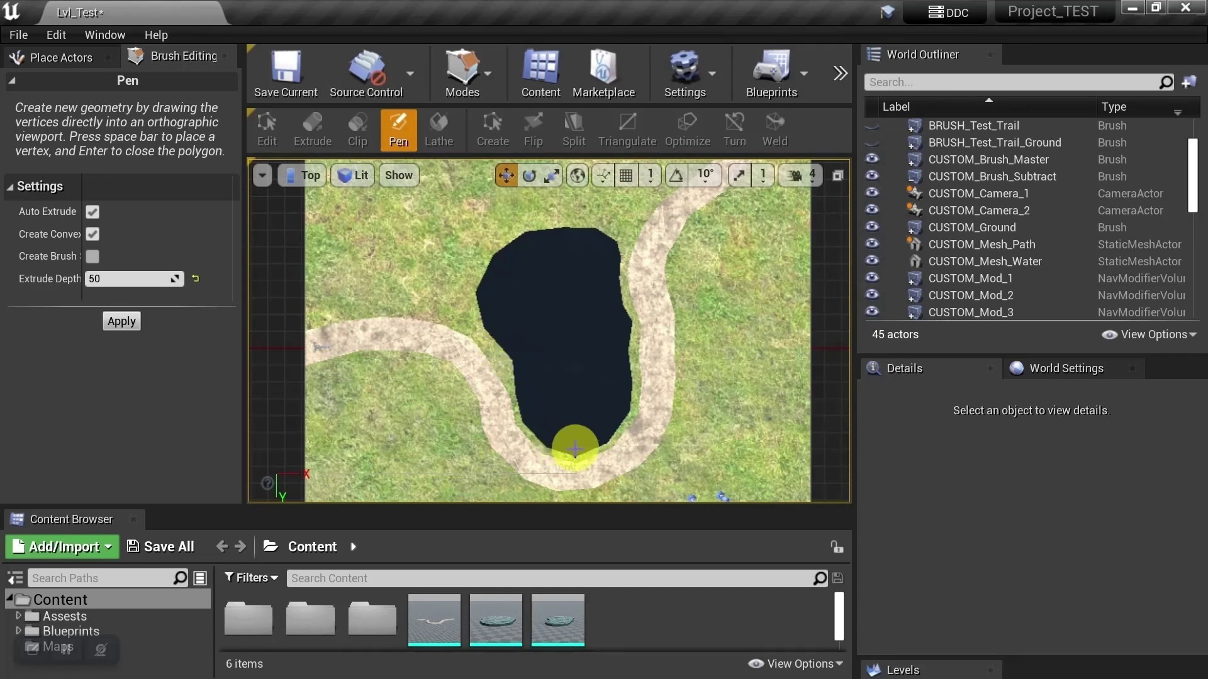
Step: Trace a convex brush over the lower part of the pond
key(space)
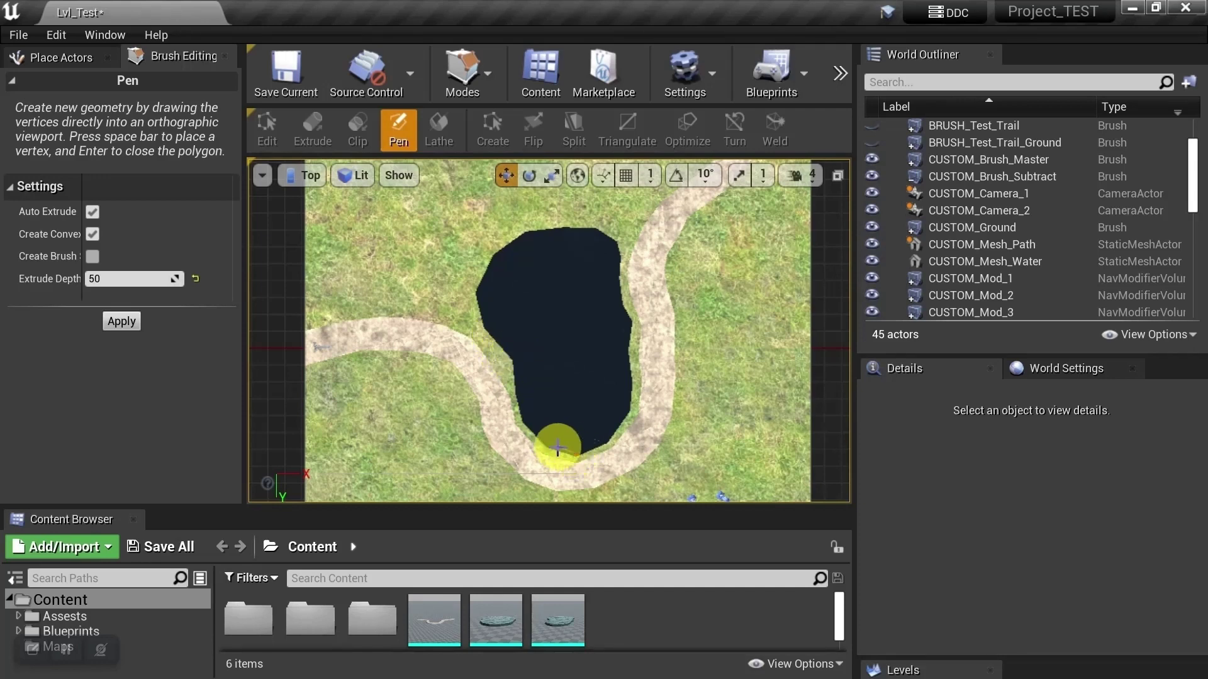
key(space)
key(space)
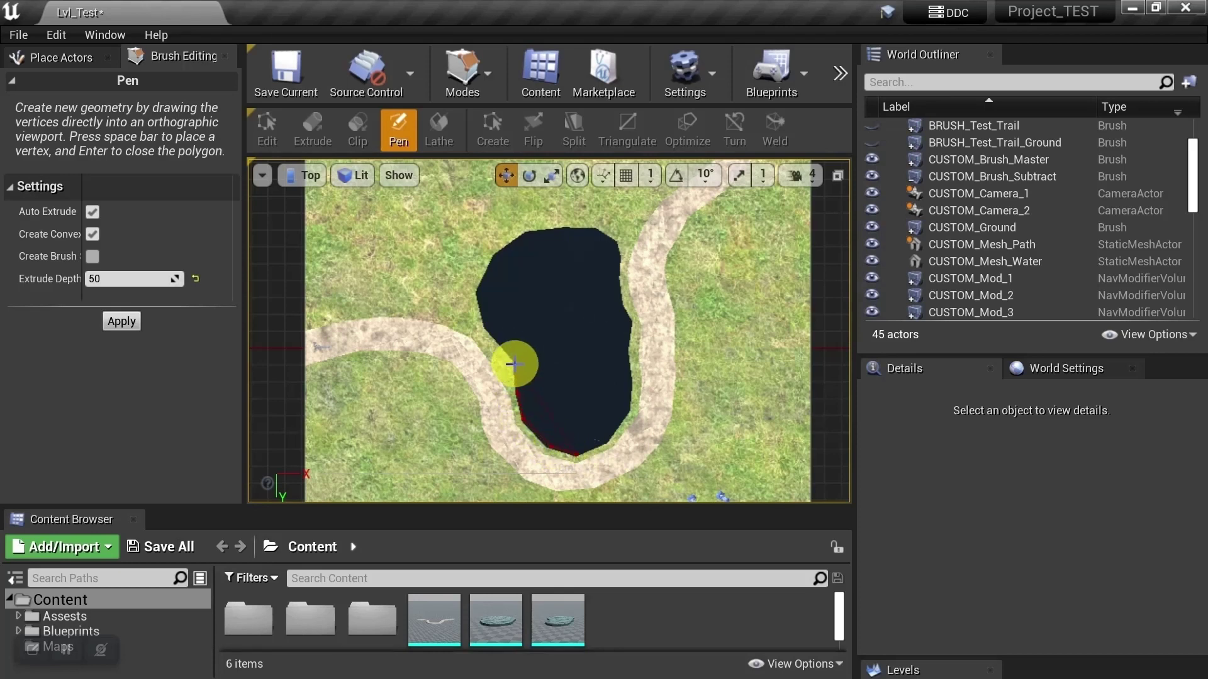
key(space)
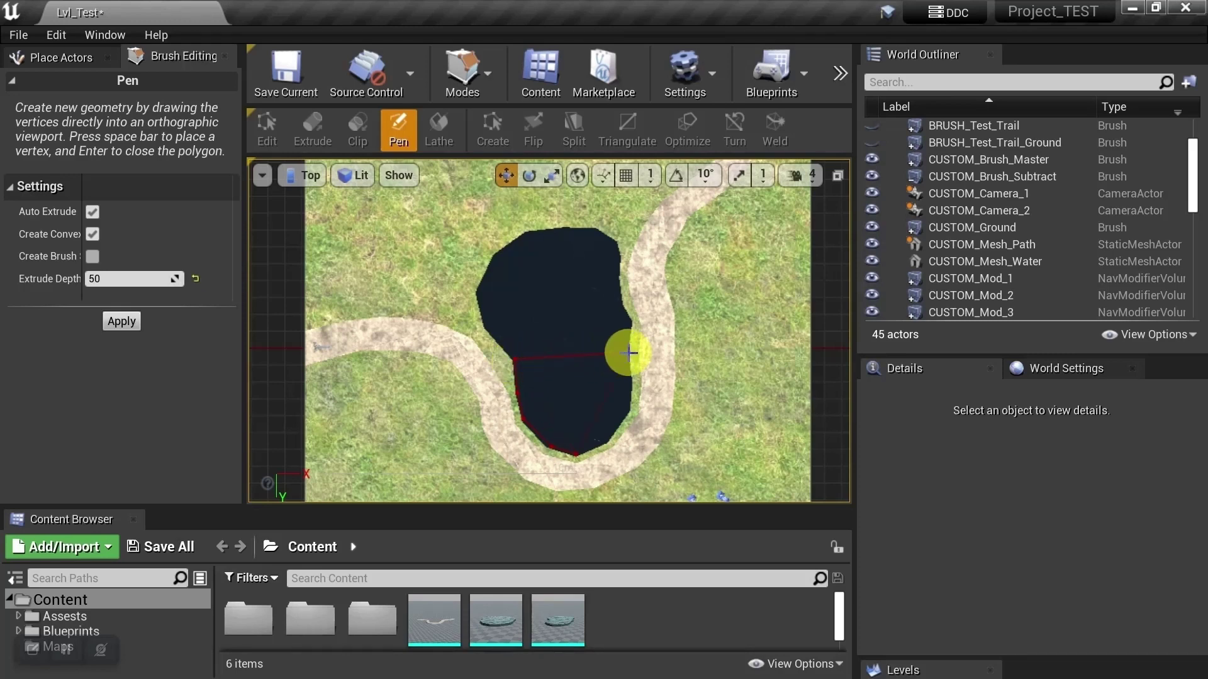
key(space)
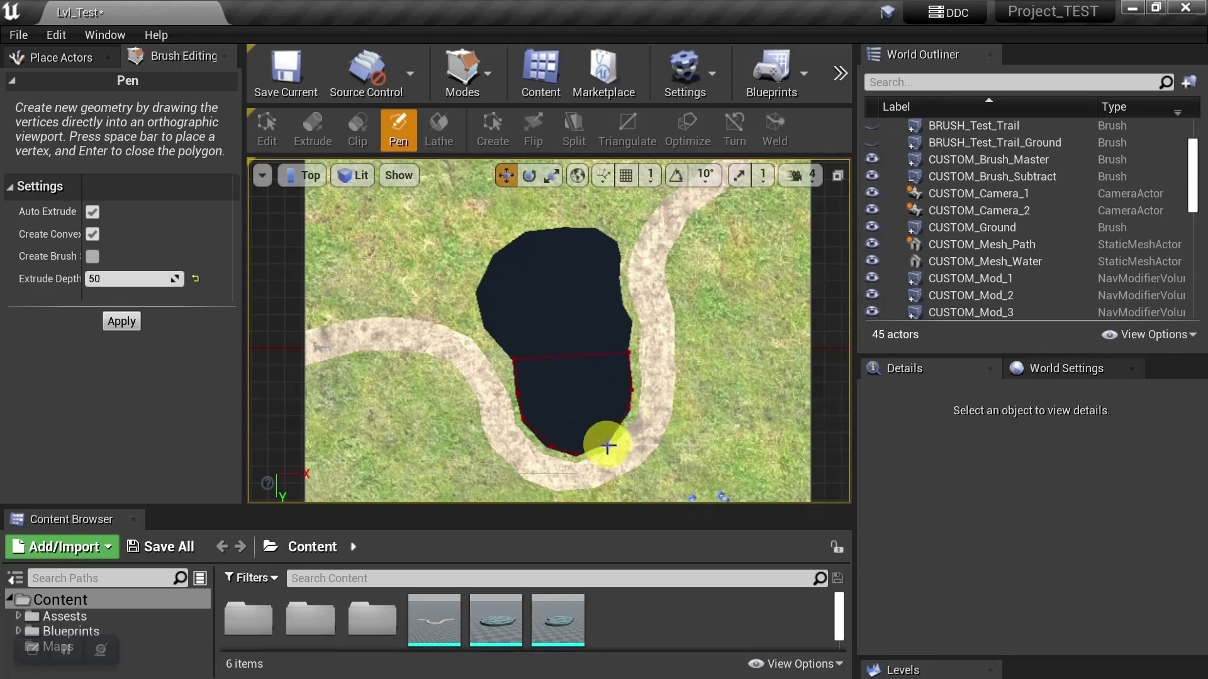
key(space)
key(Return)
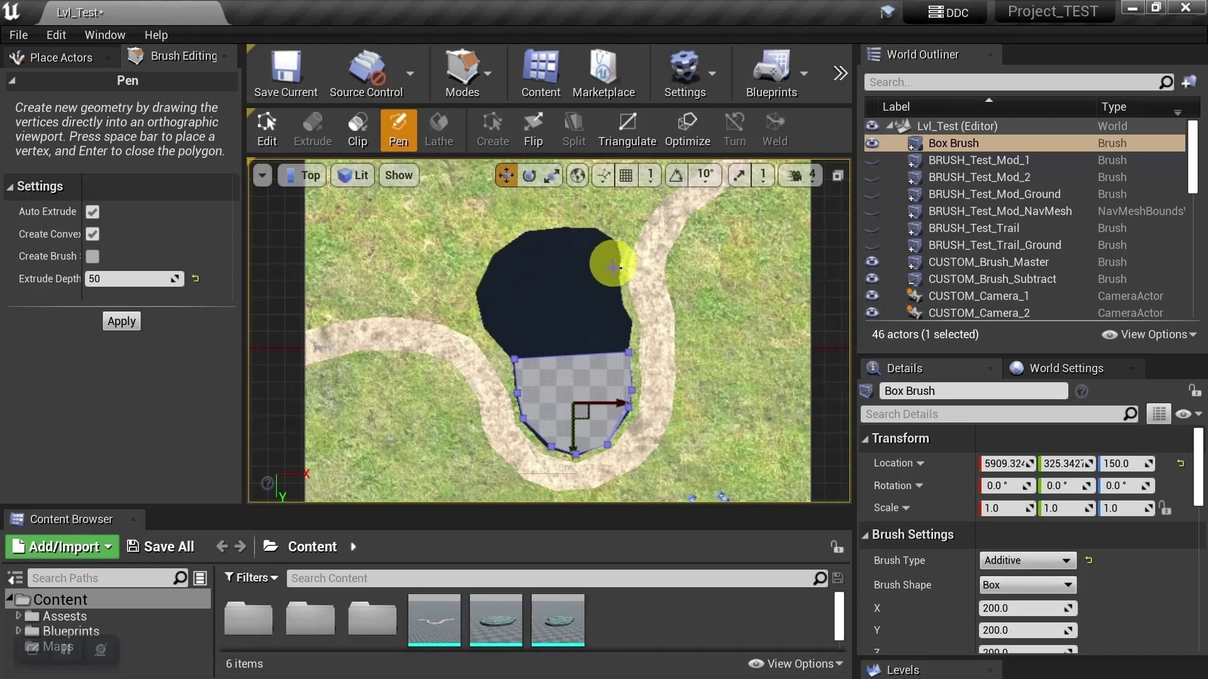
Step: Trace a second convex brush around the pond's upper left, top and upper right
click(514, 358)
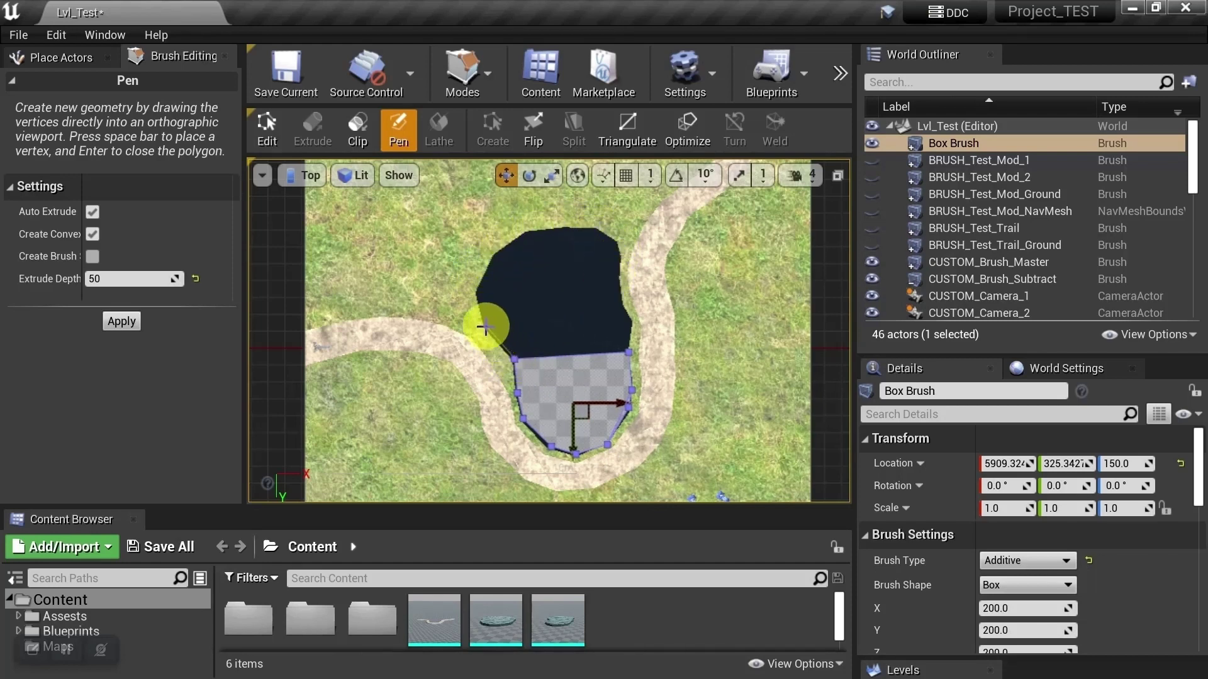
click(484, 325)
click(475, 293)
click(496, 255)
click(526, 233)
click(566, 226)
click(618, 281)
key(Return)
Step: Add a small triangle brush between the two and a fourth brush along the right edge
click(516, 358)
click(618, 281)
click(623, 305)
key(Return)
click(629, 353)
click(517, 358)
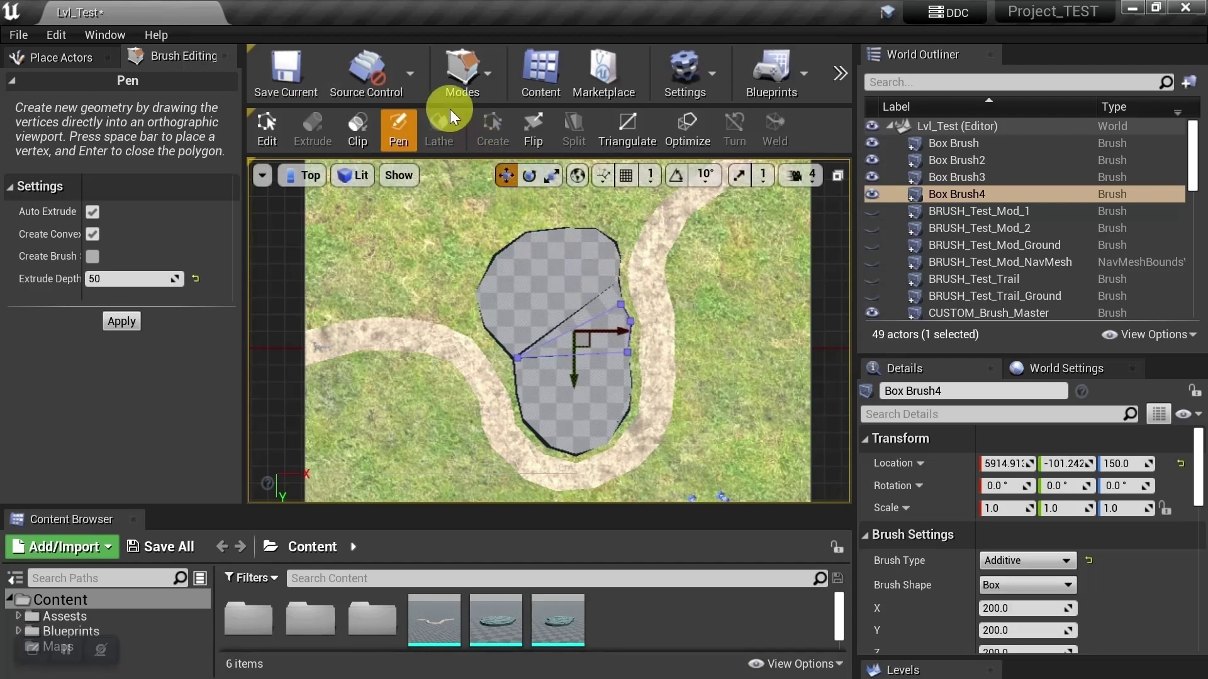
Step: Select Box Brush through Box Brush4 and convert them to NavModifierVolumes
click(462, 78)
click(514, 135)
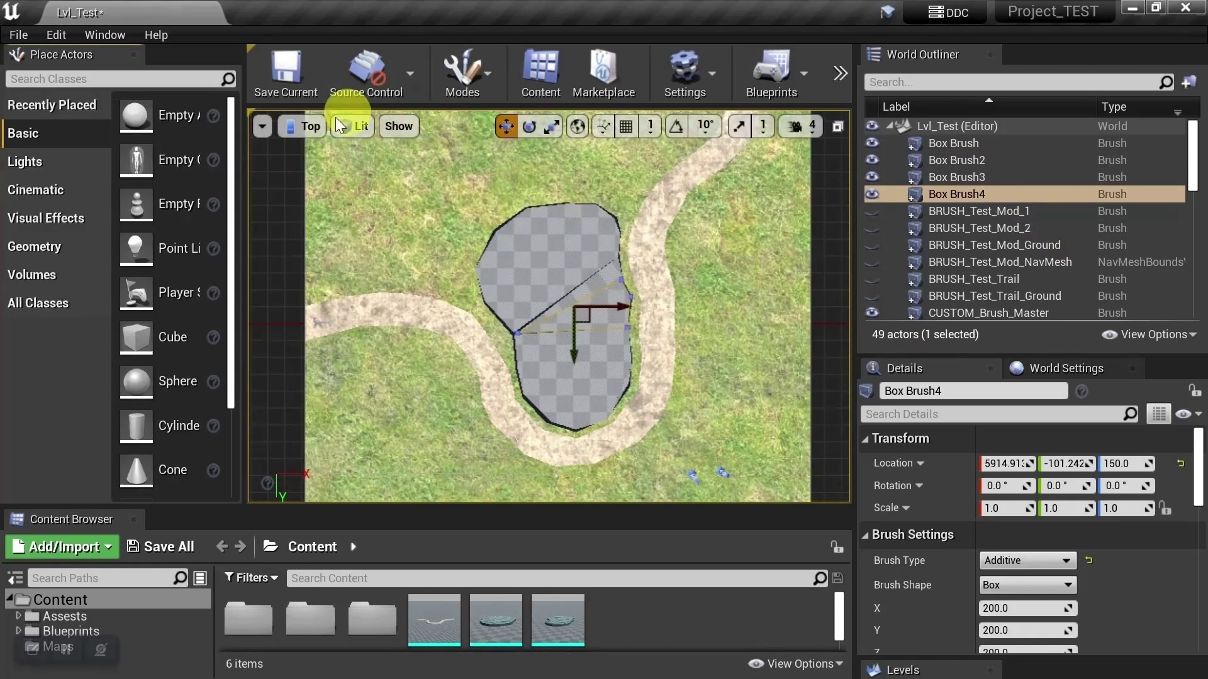
shift+click(988, 144)
scroll(1069, 524, down, 2)
scroll(1056, 532, down, 5)
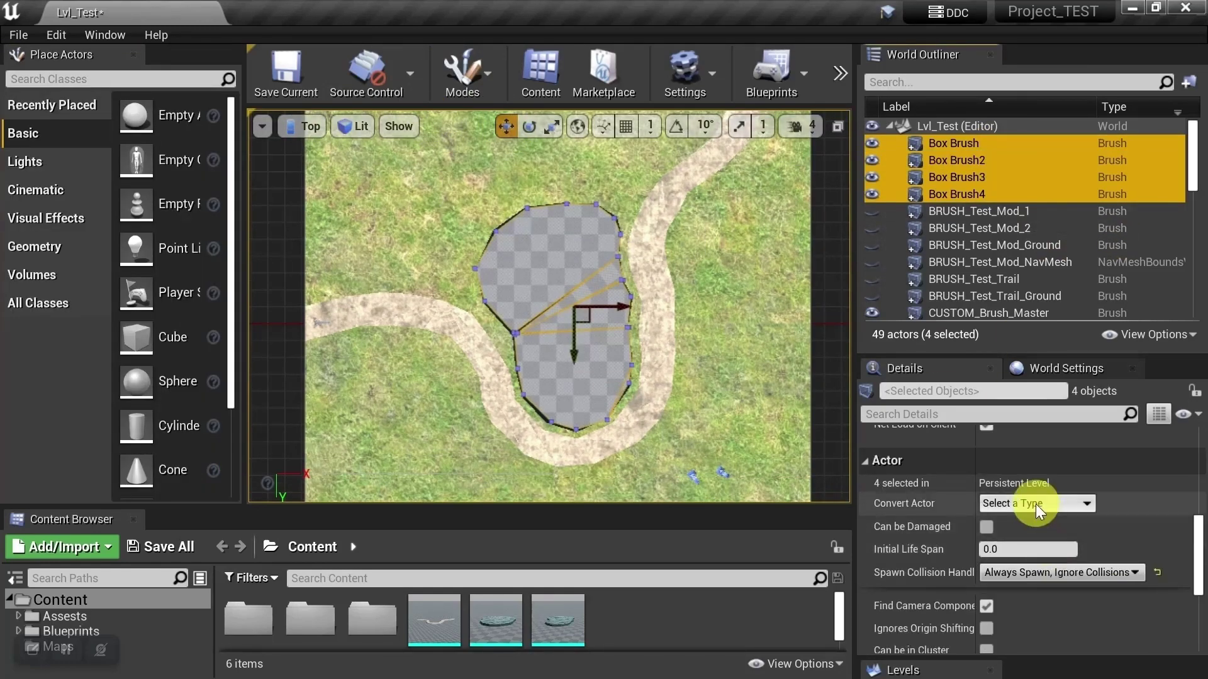
click(1035, 504)
click(1012, 329)
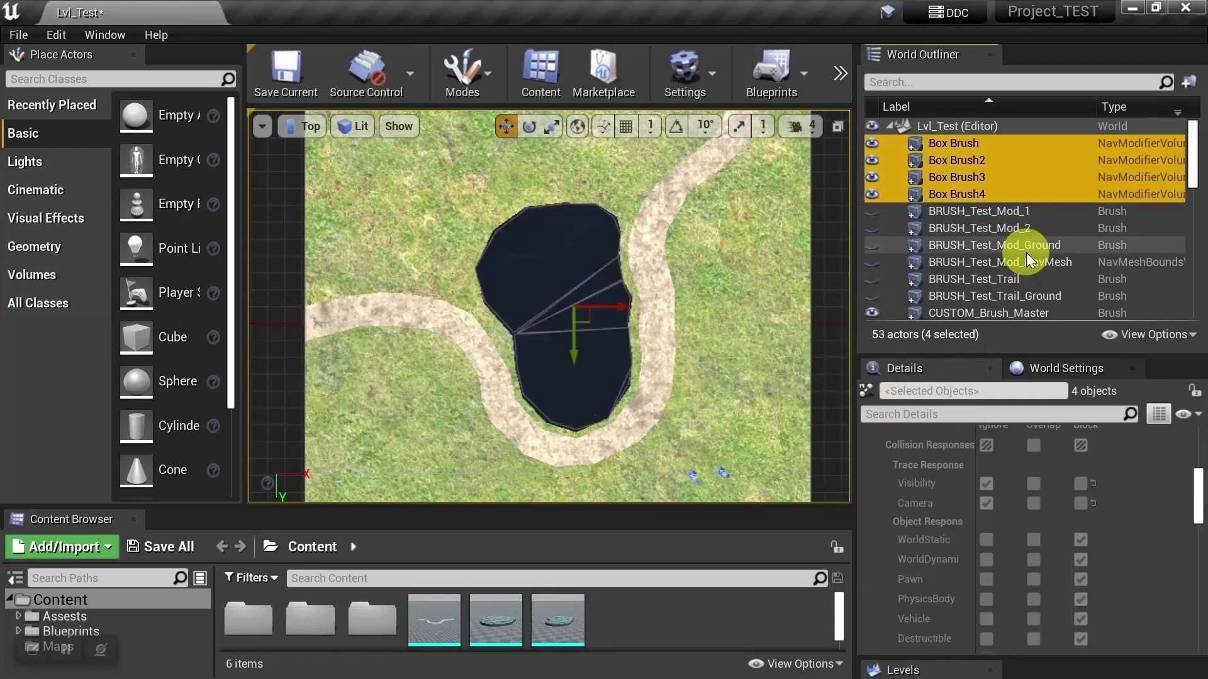
Step: Rename the first converted nav volume to a CUSTOM_Mod name
scroll(1017, 235, down, 5)
click(1001, 177)
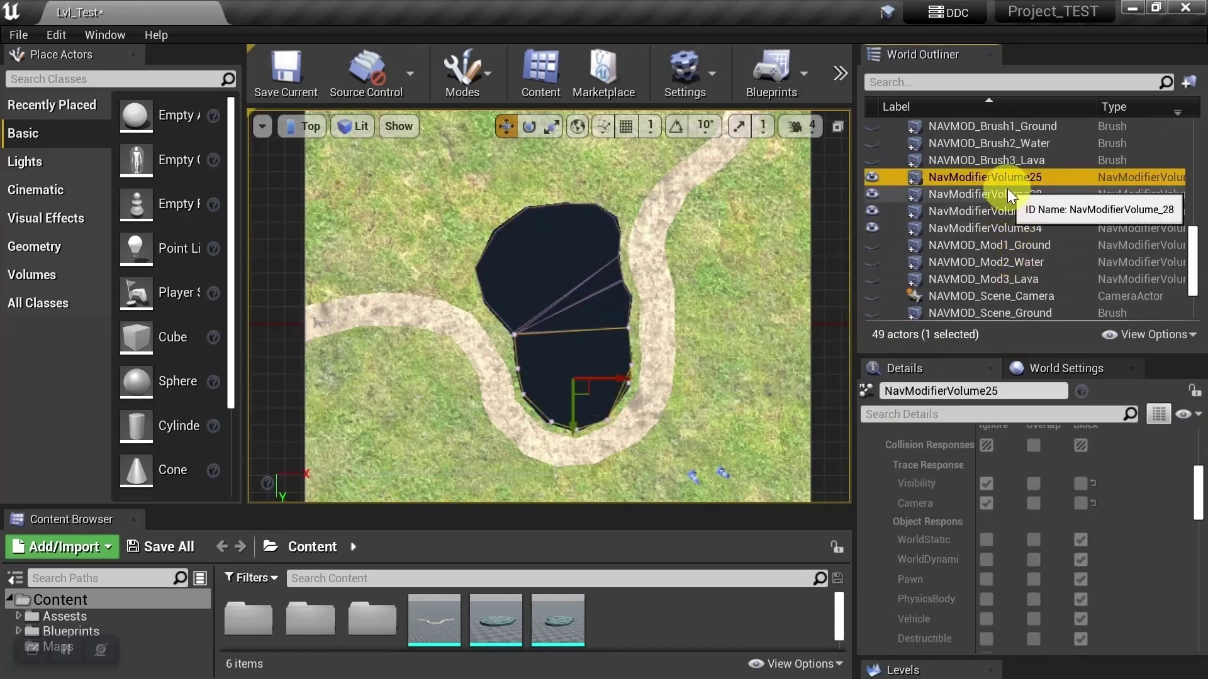
key(F2)
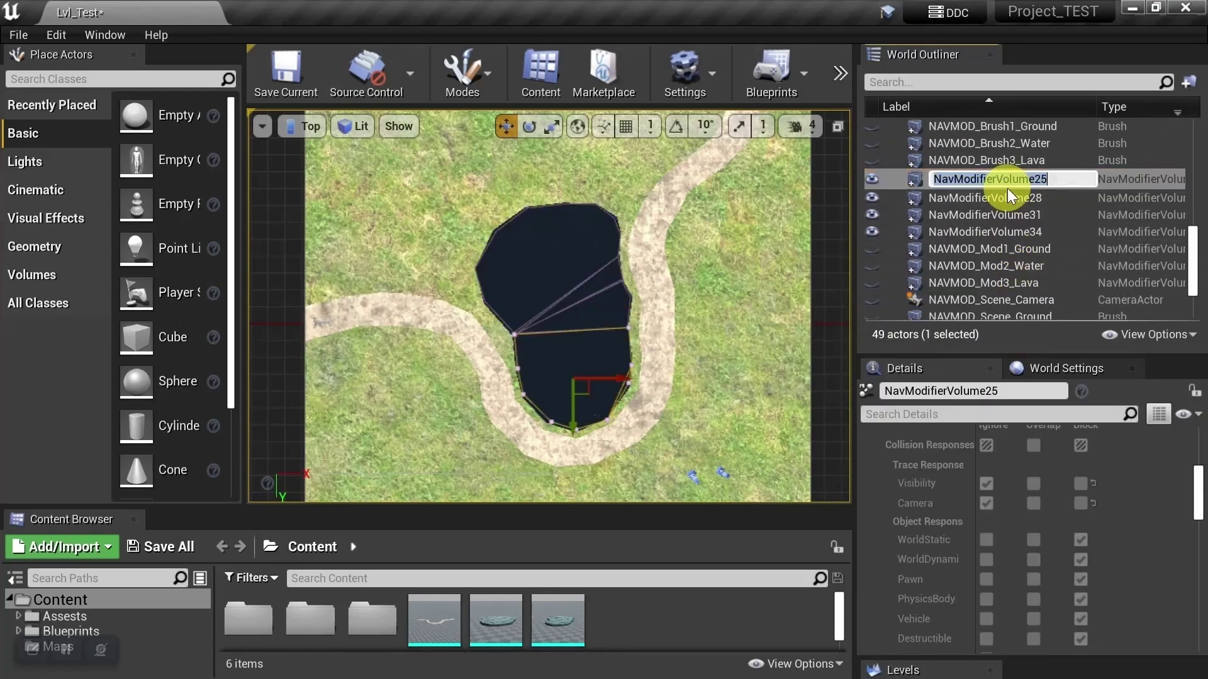
text(CUSTOM_Mod_)
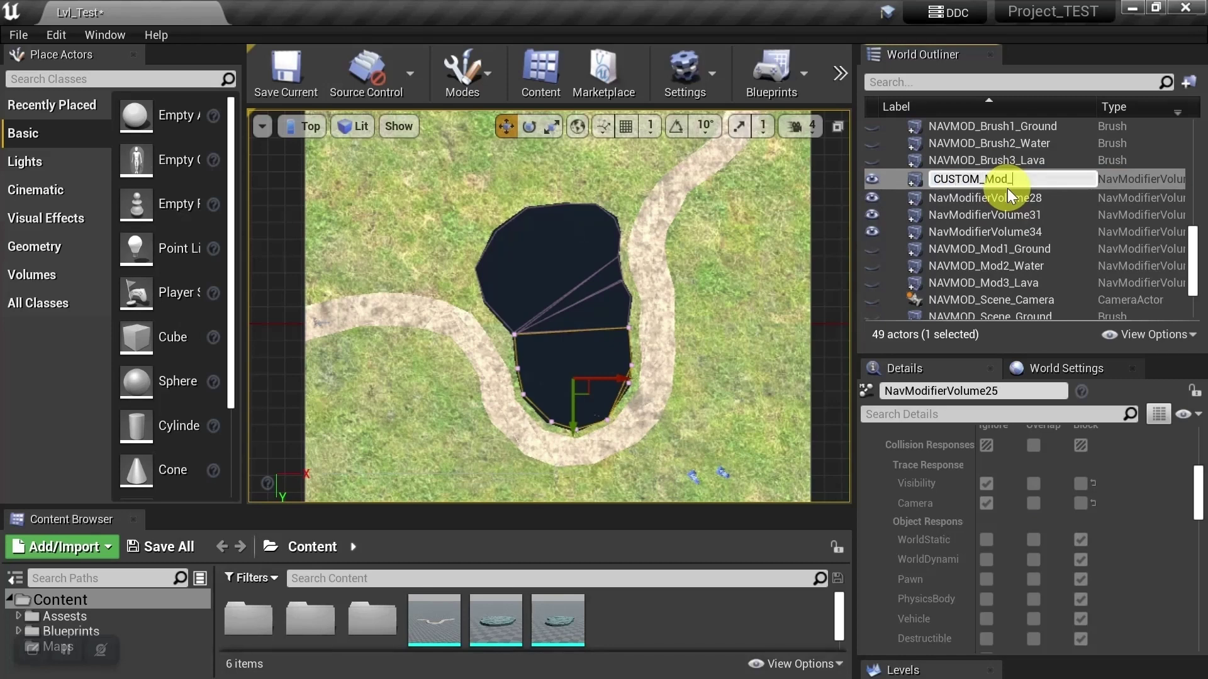
key(Return)
key(Down)
Step: Rename the remaining three volumes in turn, ending with CUSTOM_Mod_4
key(F2)
key(ctrl+v)
key(Return)
key(Down)
key(F2)
key(ctrl+v)
key(Return)
key(Down)
key(F2)
text(CUSTOM_Mod_)
text(4)
key(Return)
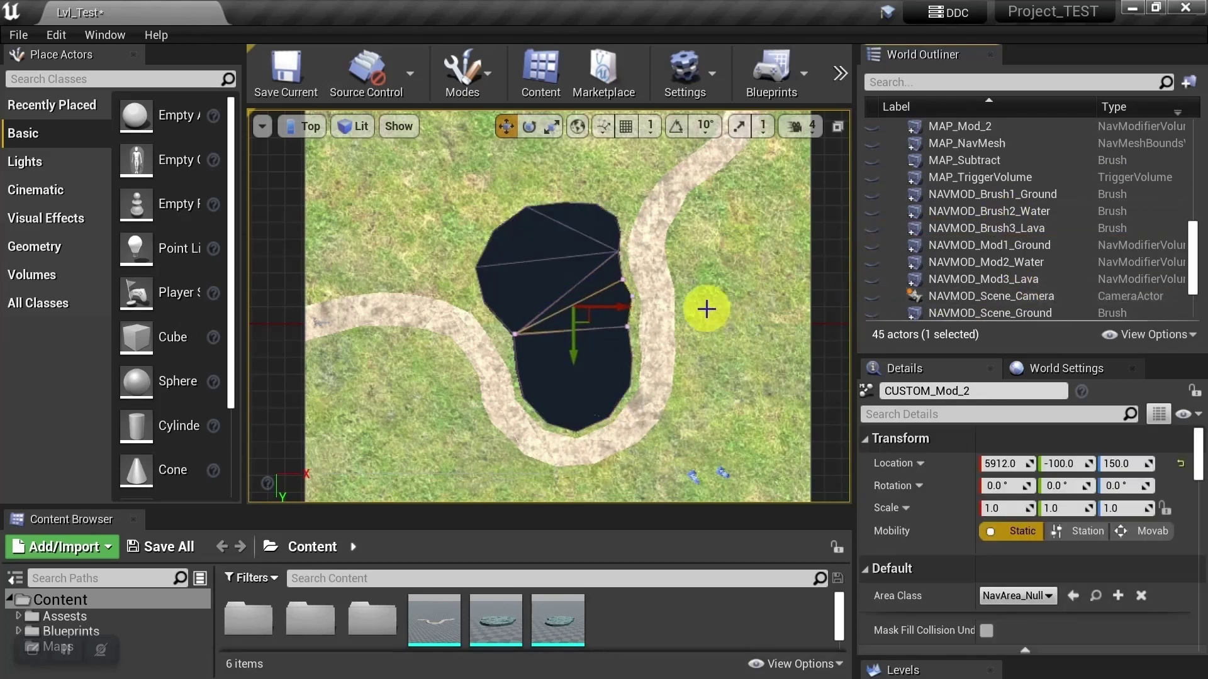
Step: Select CUSTOM_Mod_1 through CUSTOM_Mod_4 and set their Location Z to 35
click(706, 308)
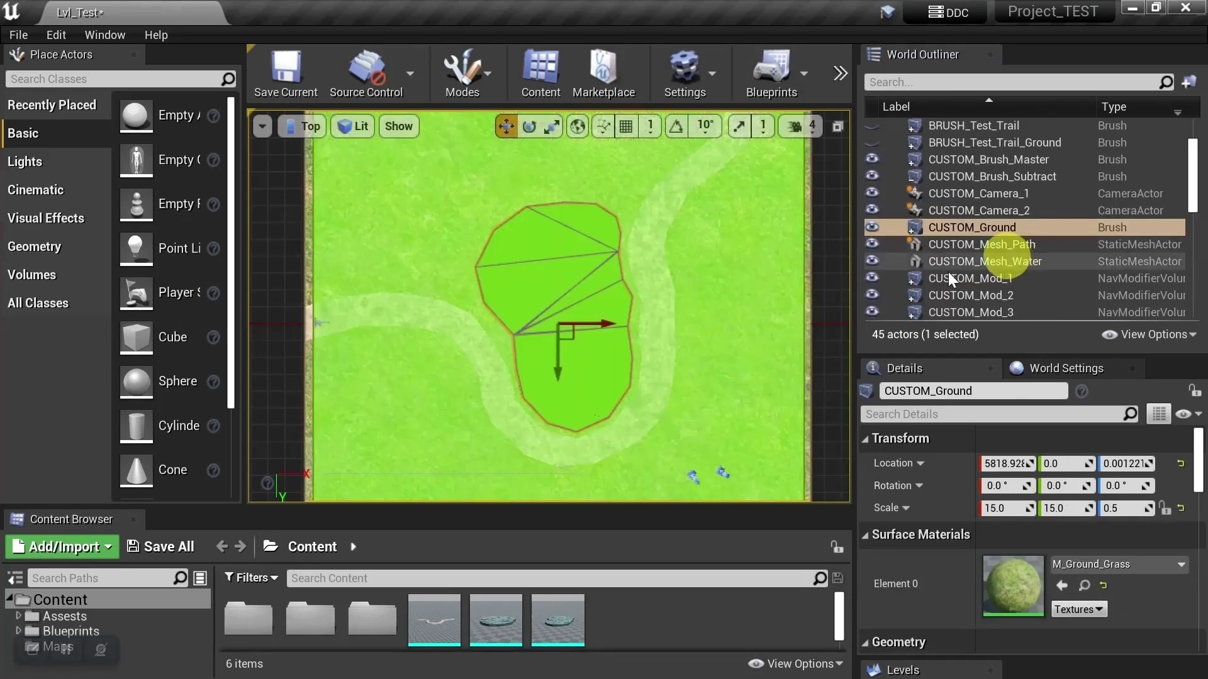
click(1005, 273)
scroll(1054, 252, down, 2)
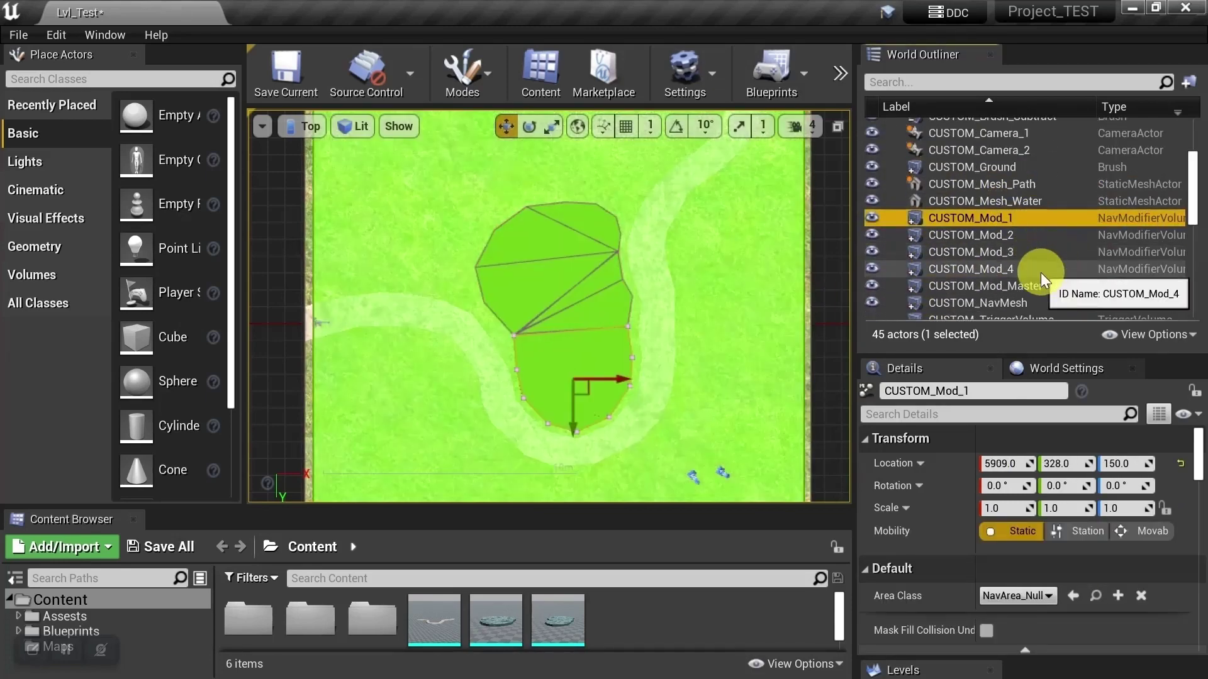
shift+click(1041, 270)
click(1130, 464)
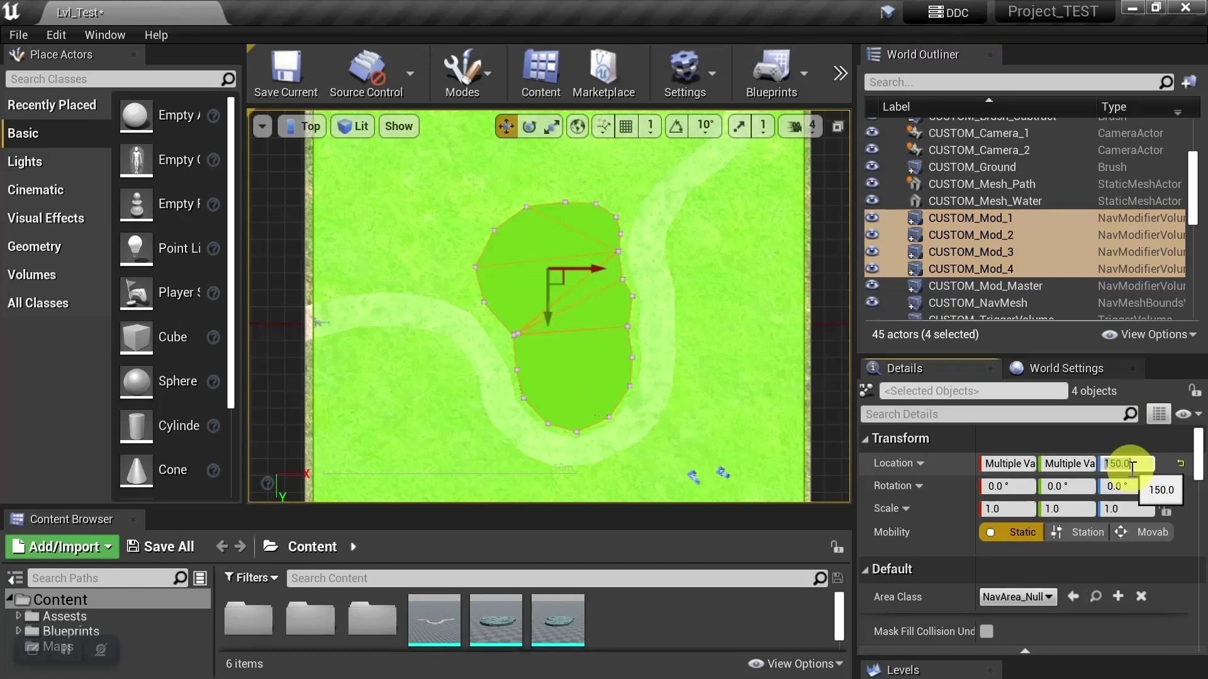
text(35)
key(Return)
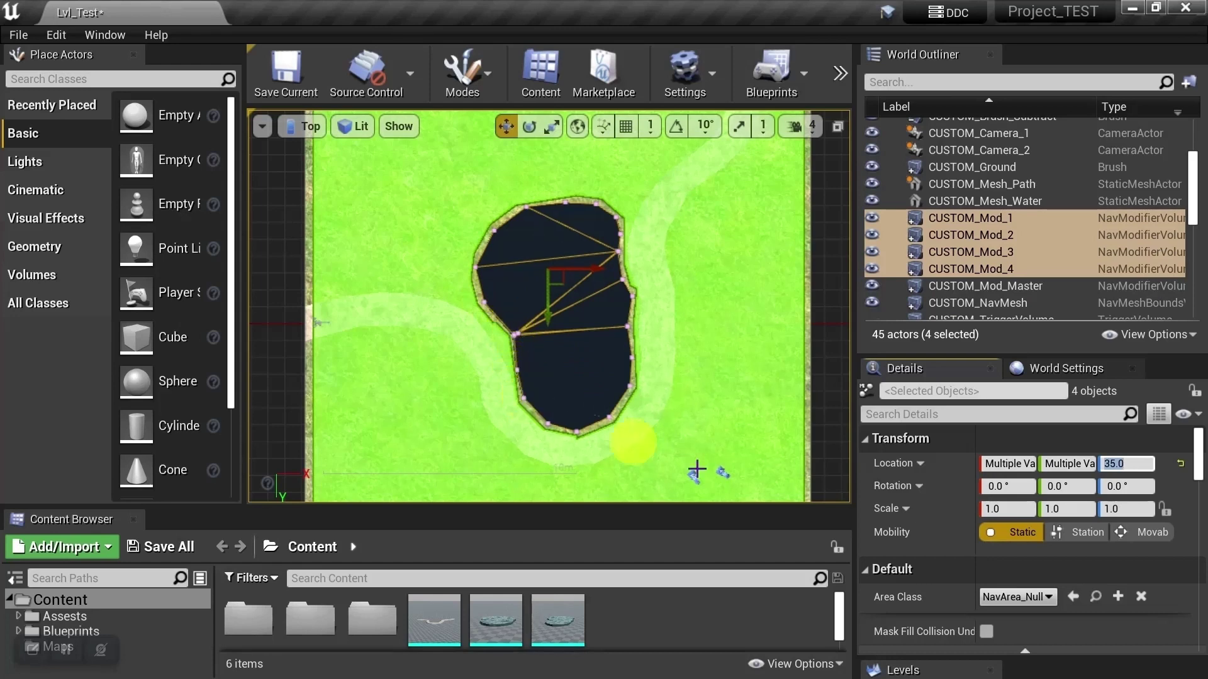
Step: Set the four volumes' Area Class to NavArea_Obstacle
click(1008, 598)
click(1007, 563)
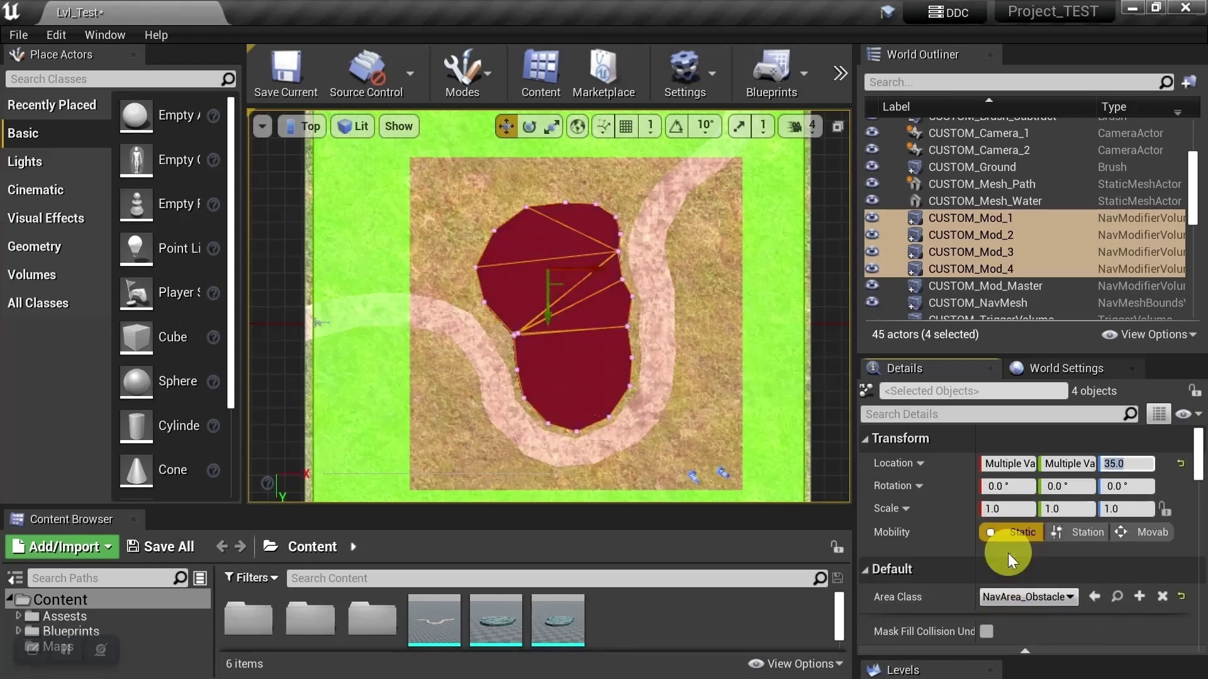
click(1040, 284)
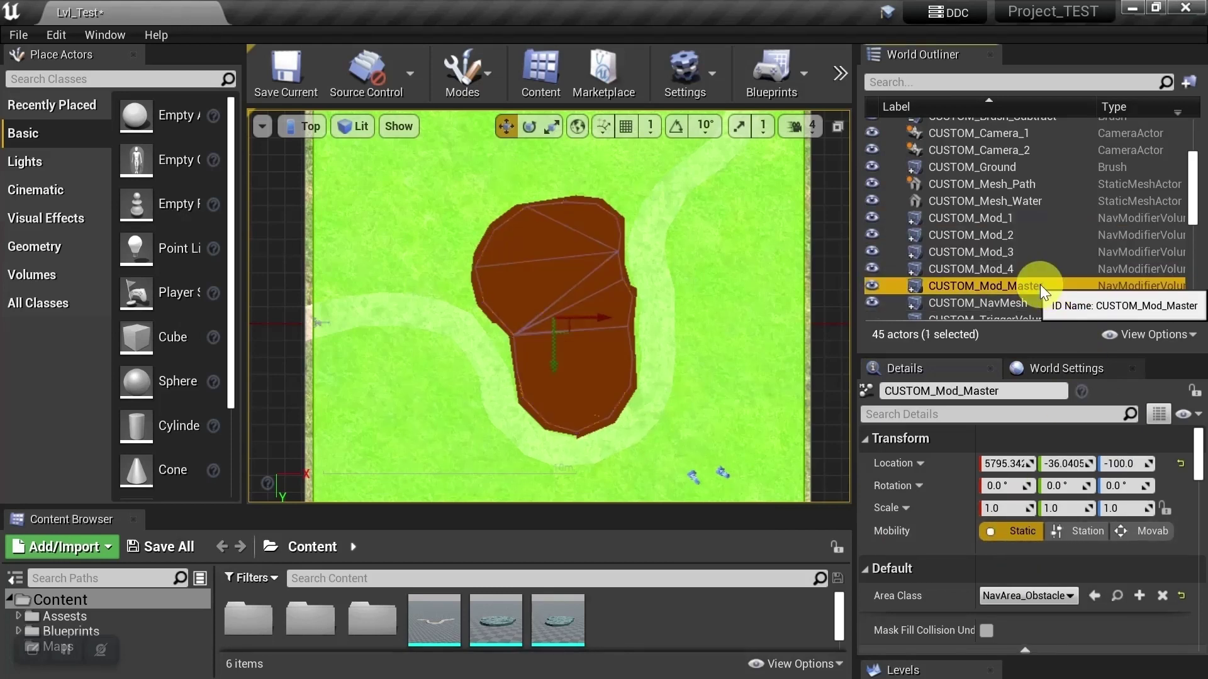
Step: Enter 35 in CUSTOM_Mod_Master's Location Z, then reselect CUSTOM_Mod_1–4 to compare heights
click(1123, 464)
text(35)
key(Return)
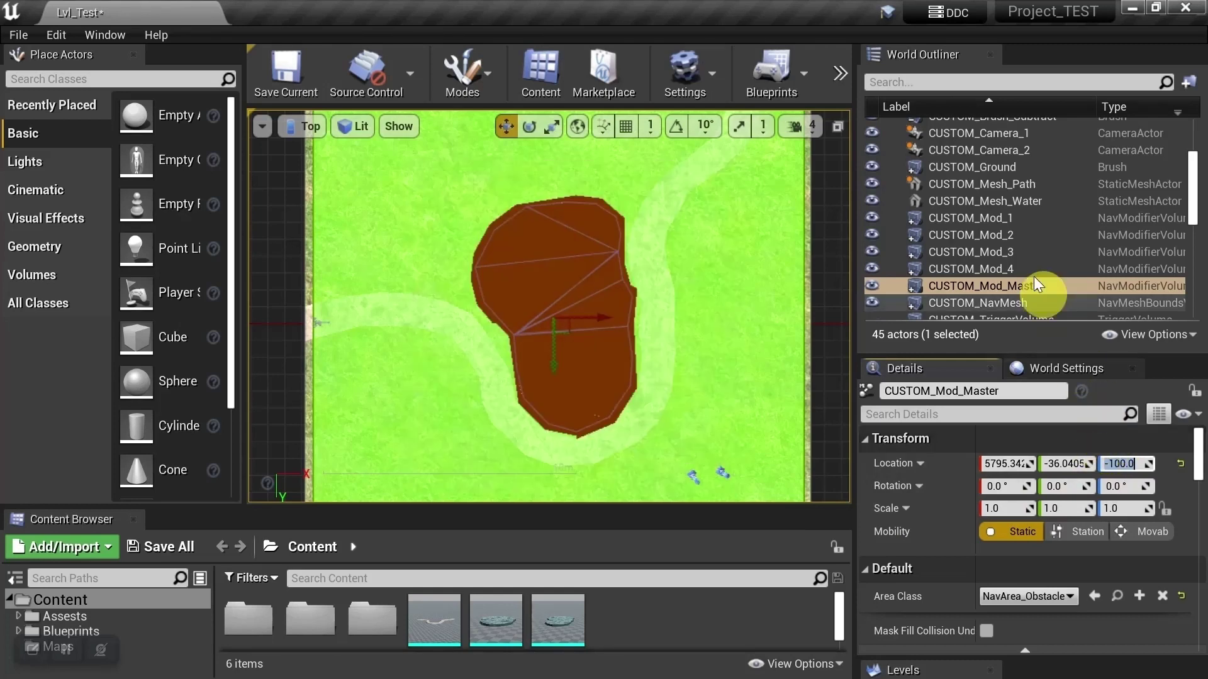
click(1014, 218)
shift+click(1003, 269)
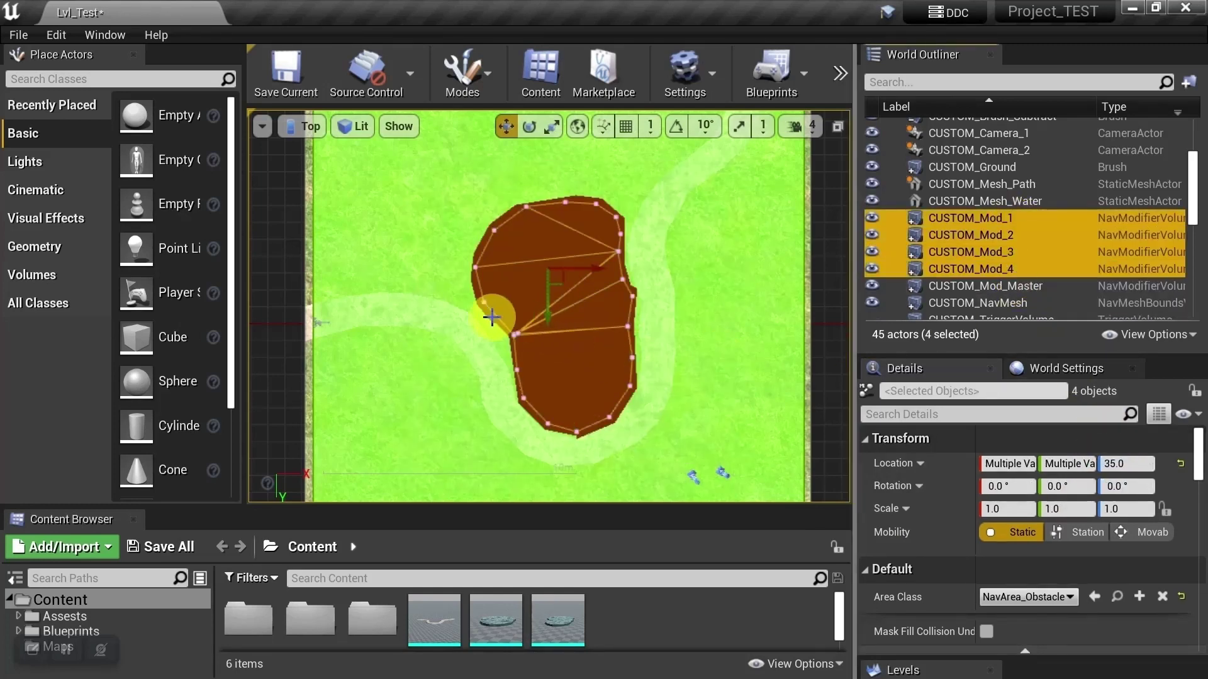